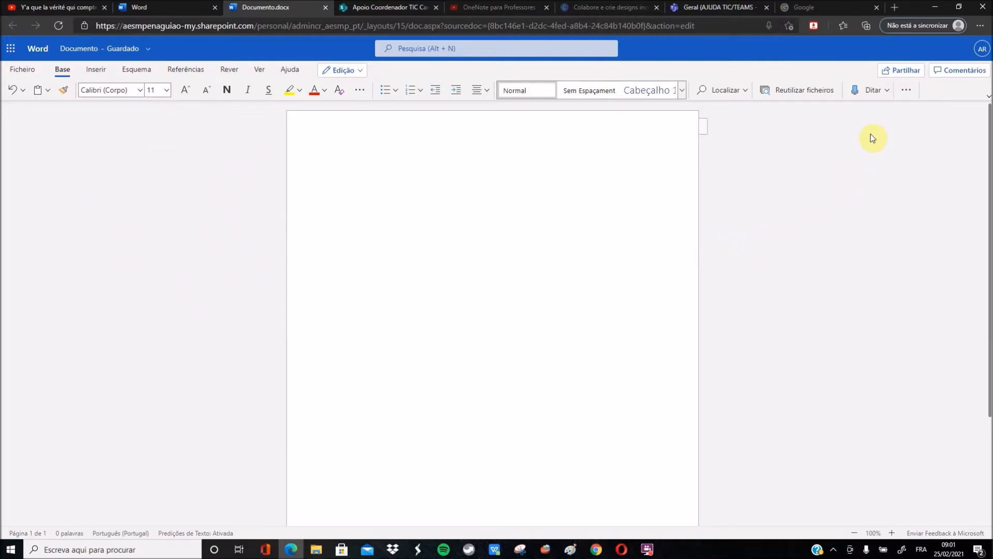
# Start dictation in the blank document, dictate a trial passage about the available options, and stop the microphone
pyautogui.click(866, 96)
pyautogui.click(889, 91)
pyautogui.click(865, 96)
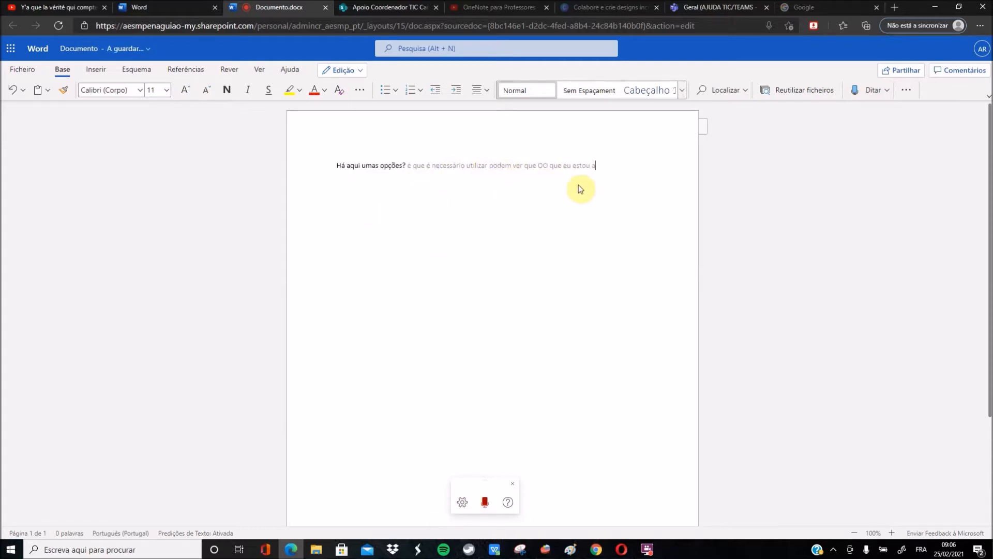
pyautogui.click(463, 503)
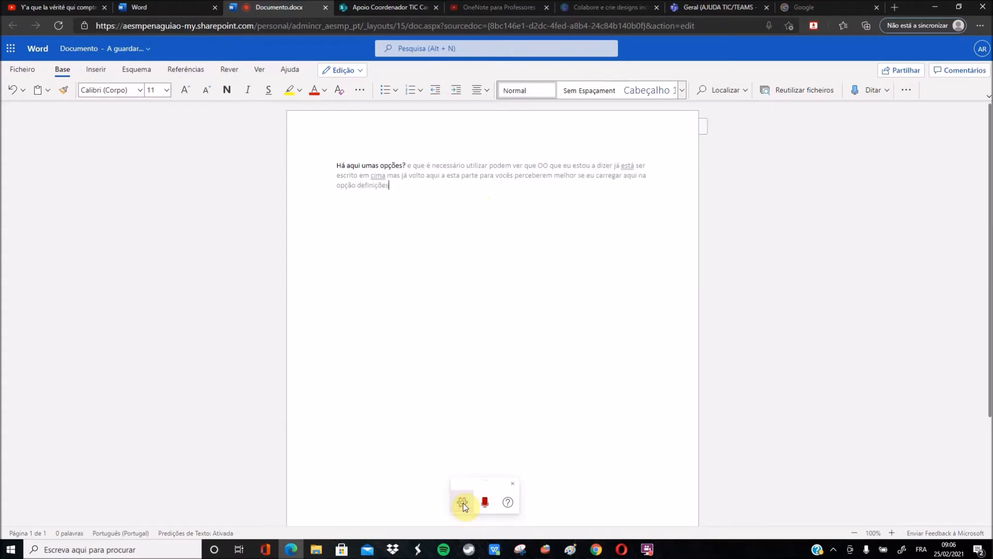
pyautogui.click(464, 503)
pyautogui.click(464, 502)
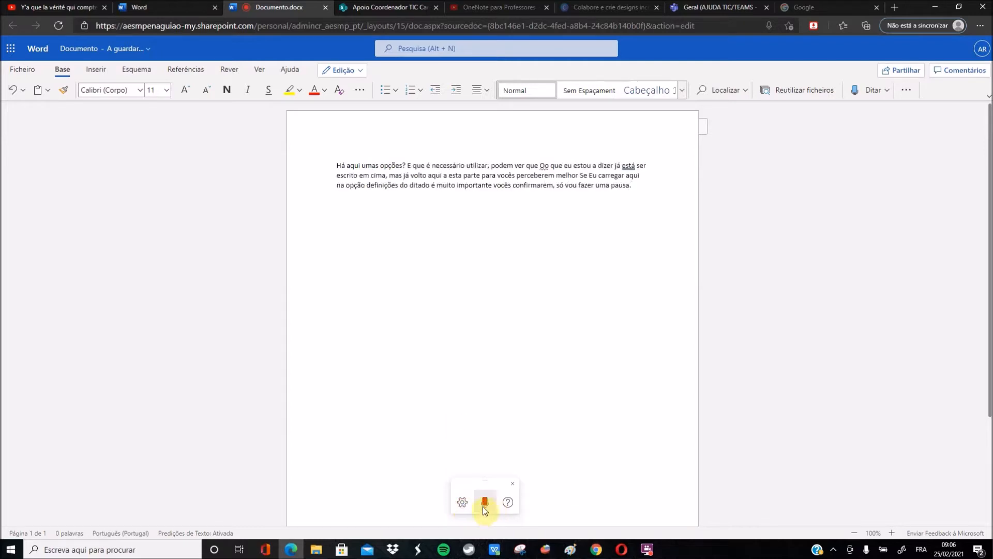
pyautogui.click(483, 507)
# Delete all the trial text that was dictated into the document
pyautogui.click(636, 188)
pyautogui.hotkey('ctrl', 'a')
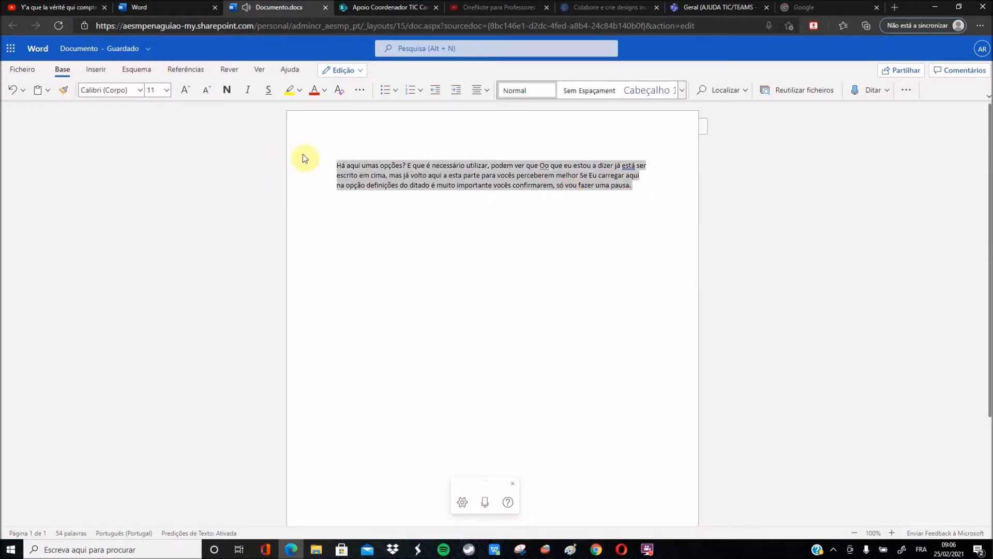
pyautogui.press('BackSpace')
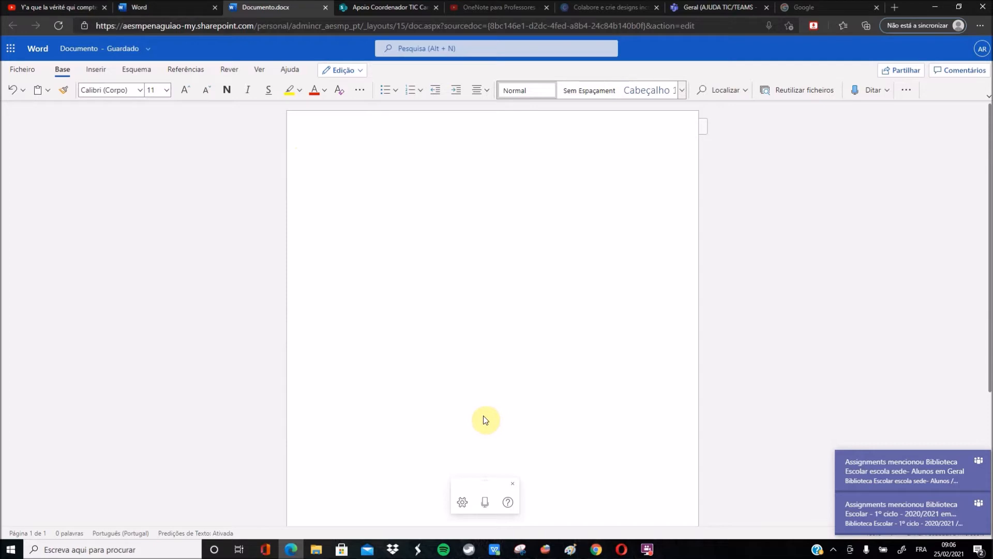
# Review the dictation settings, browsing the spoken languages and toggling automatic punctuation off and back on
pyautogui.click(463, 502)
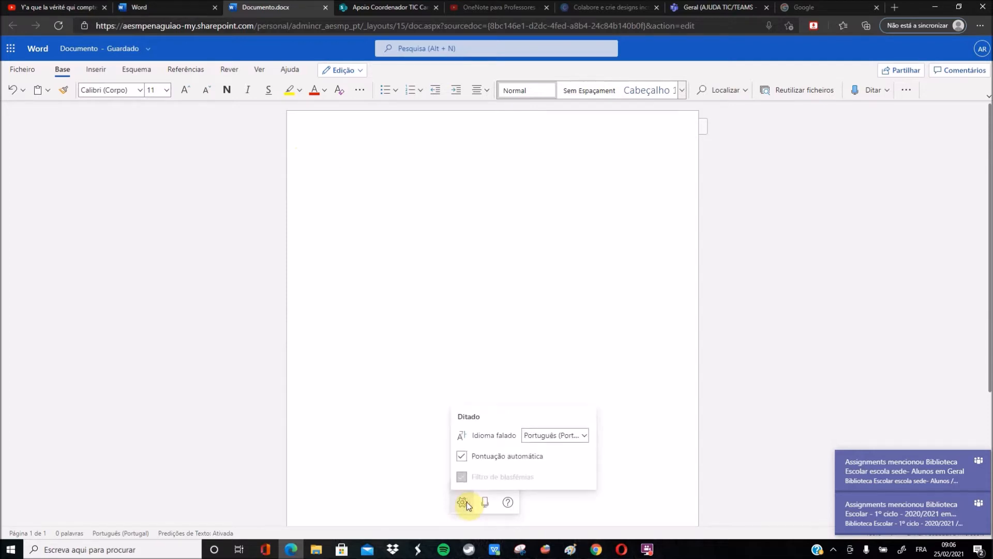
pyautogui.click(585, 436)
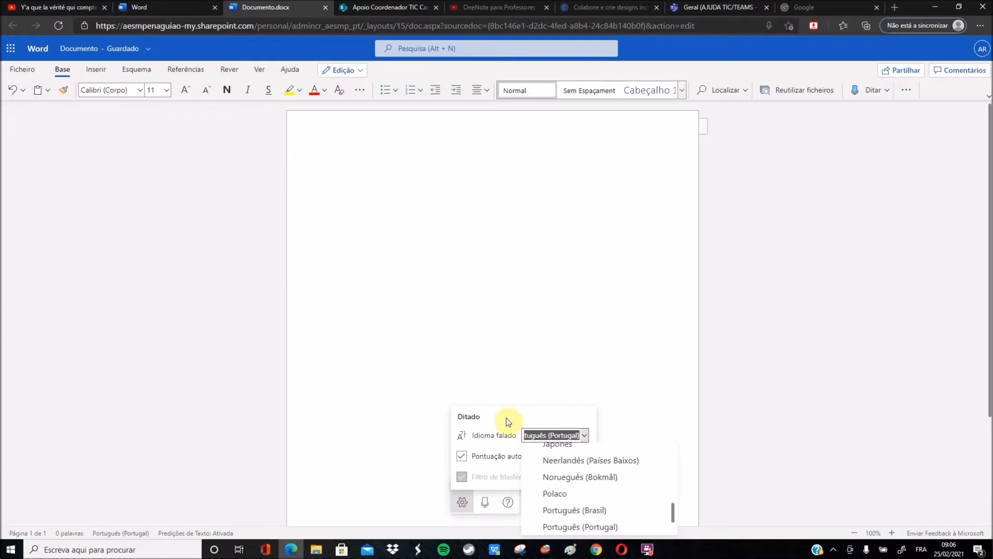
pyautogui.click(586, 439)
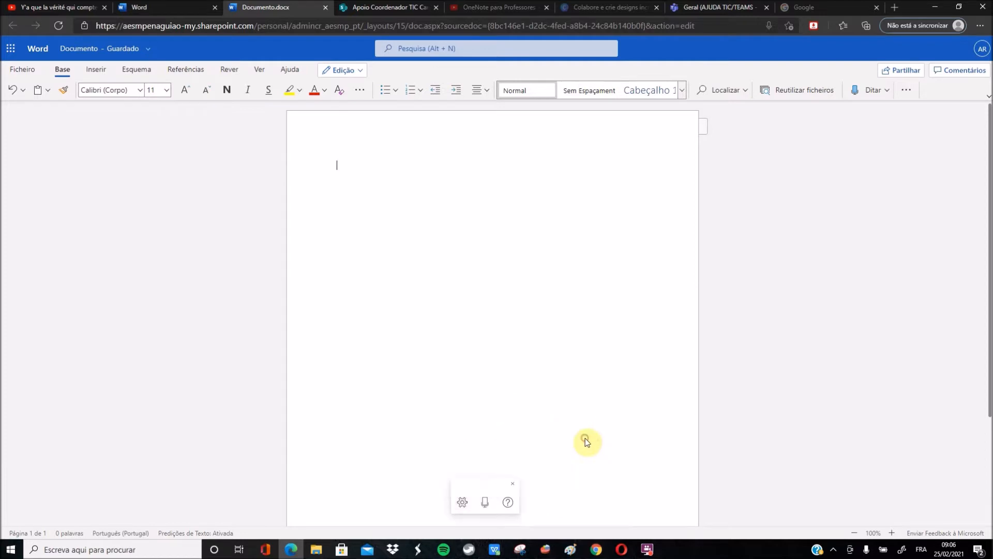
pyautogui.click(466, 505)
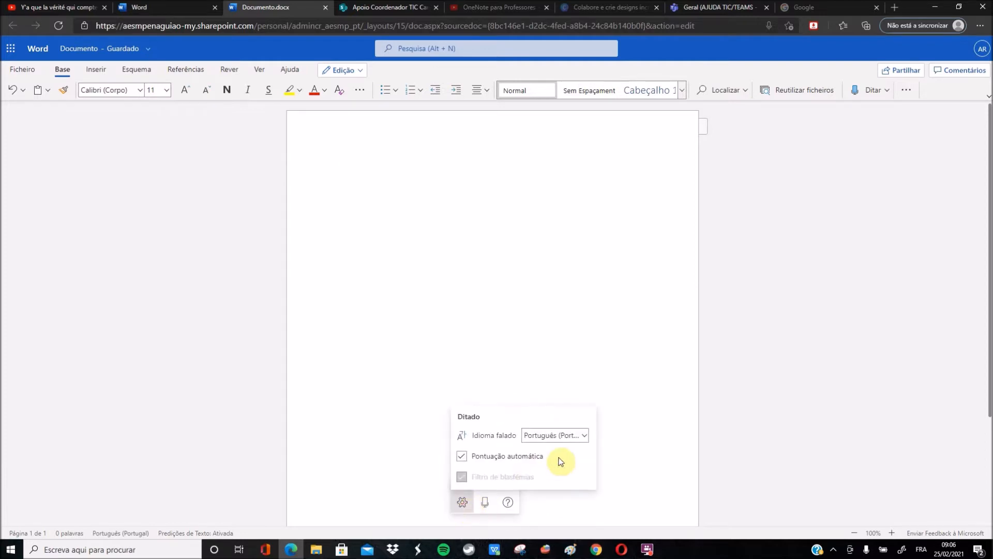
pyautogui.click(584, 439)
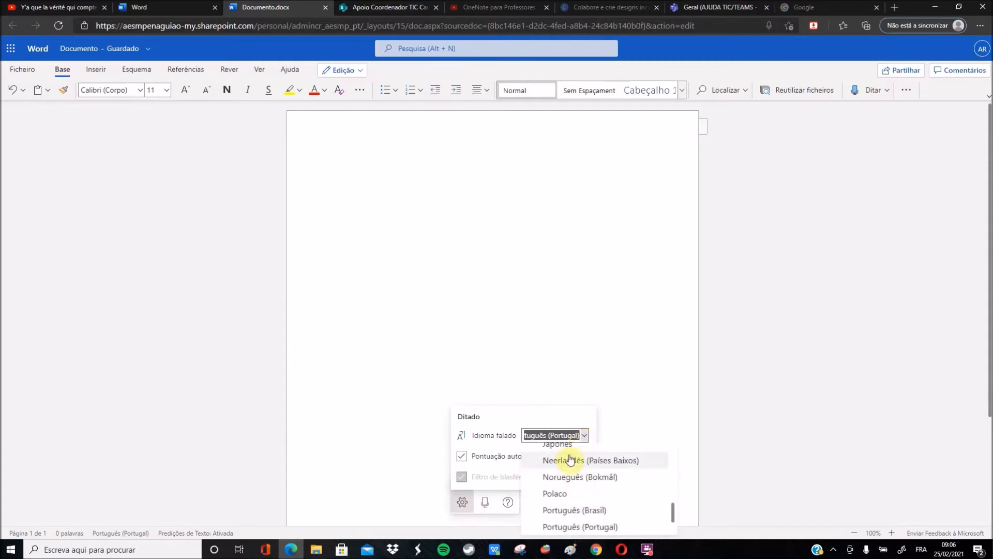
pyautogui.click(503, 421)
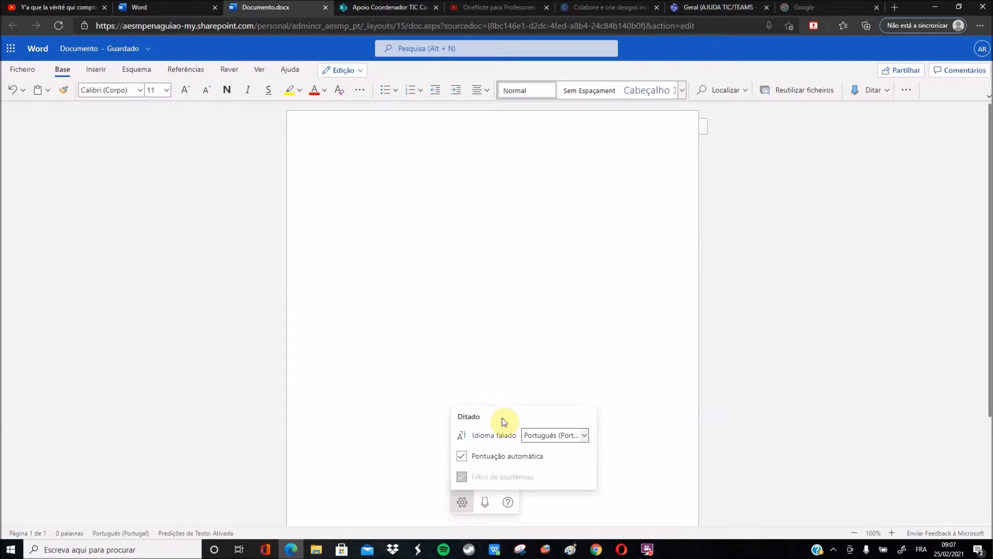
pyautogui.click(462, 457)
pyautogui.click(462, 456)
# Dictate the example text with the first piece of advice and split "Segundo o conselho." into its own paragraph
pyautogui.click(486, 503)
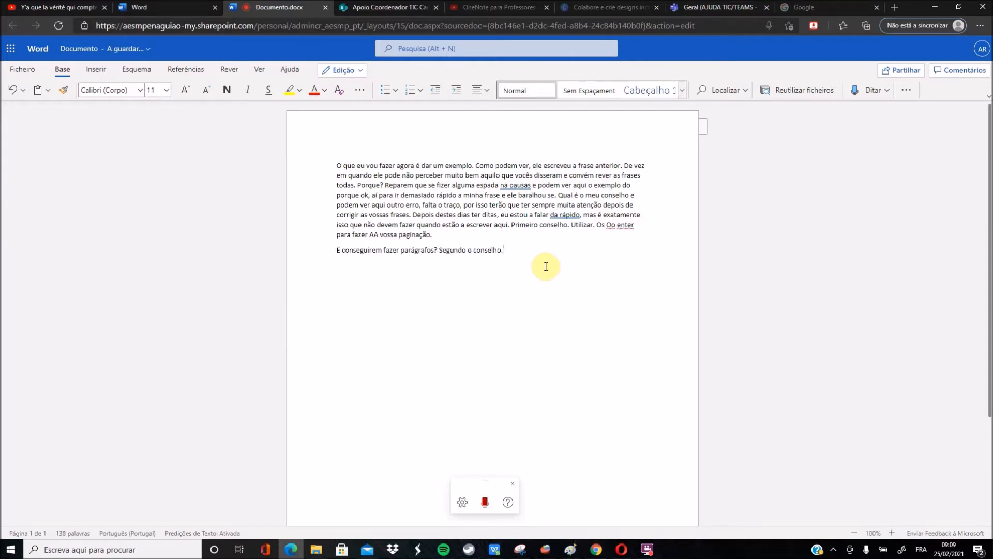
pyautogui.press('Left')
pyautogui.press('Left')
pyautogui.press('Left')
pyautogui.press('Left')
pyautogui.press('Left')
pyautogui.press('Left')
pyautogui.press('Left')
pyautogui.press('Left')
pyautogui.press('Left')
pyautogui.press('Left')
pyautogui.press('Left')
pyautogui.press('Left')
pyautogui.press('Left')
pyautogui.press('Left')
pyautogui.press('Return')
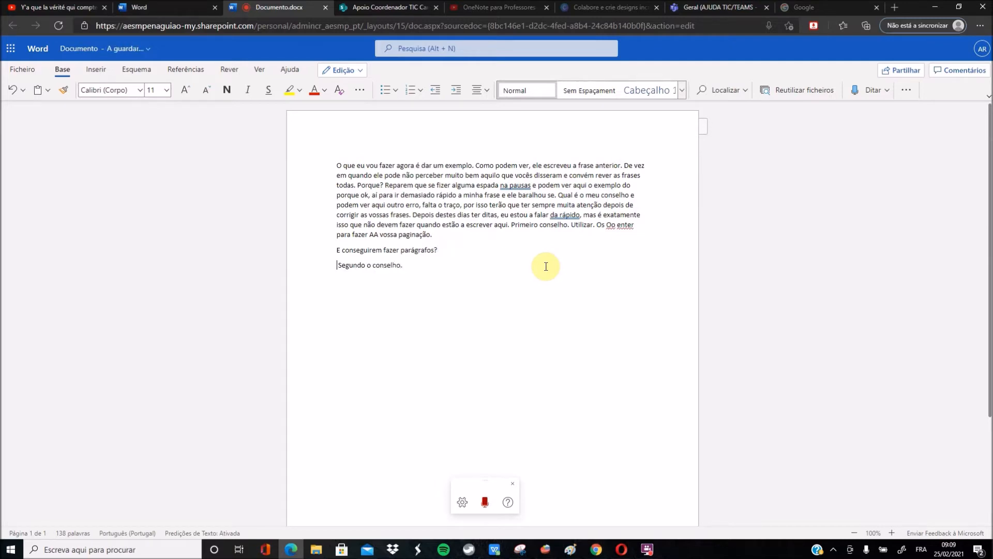
# Dictate the second piece of advice, "Diga uma frase de cada vez", in a new paragraph and stop the dictation
pyautogui.click(498, 265)
pyautogui.press('Return')
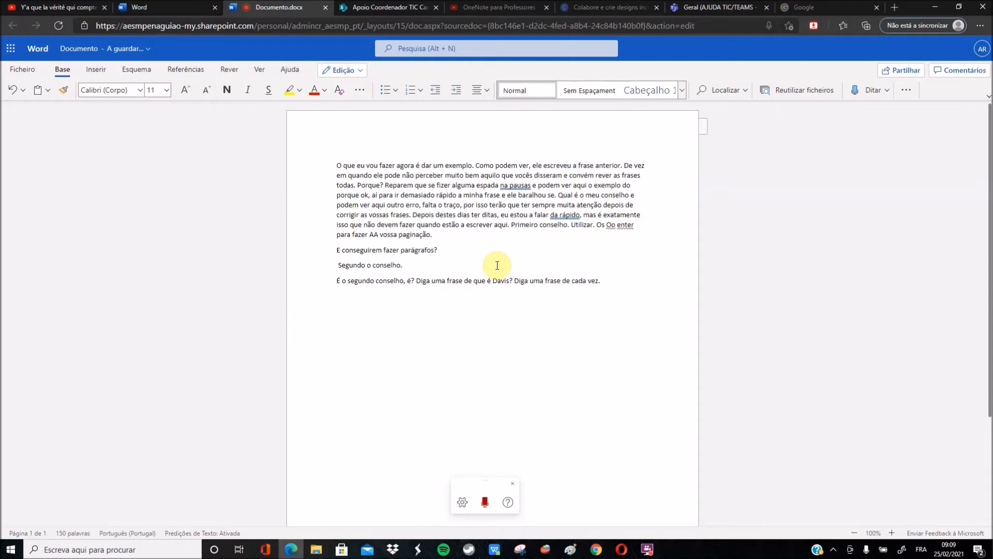
pyautogui.click(485, 503)
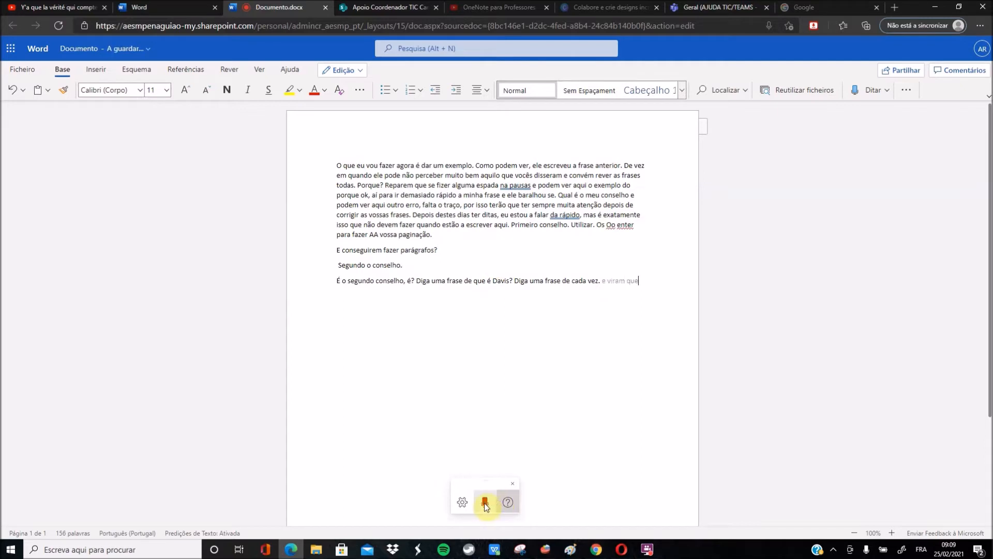
# Examine the wording and punctuation of the dictated sentences in the last paragraph, beginning with "É o segundo conselho, é?"
pyautogui.click(414, 282)
pyautogui.moveTo(433, 283); pyautogui.dragTo(511, 285)
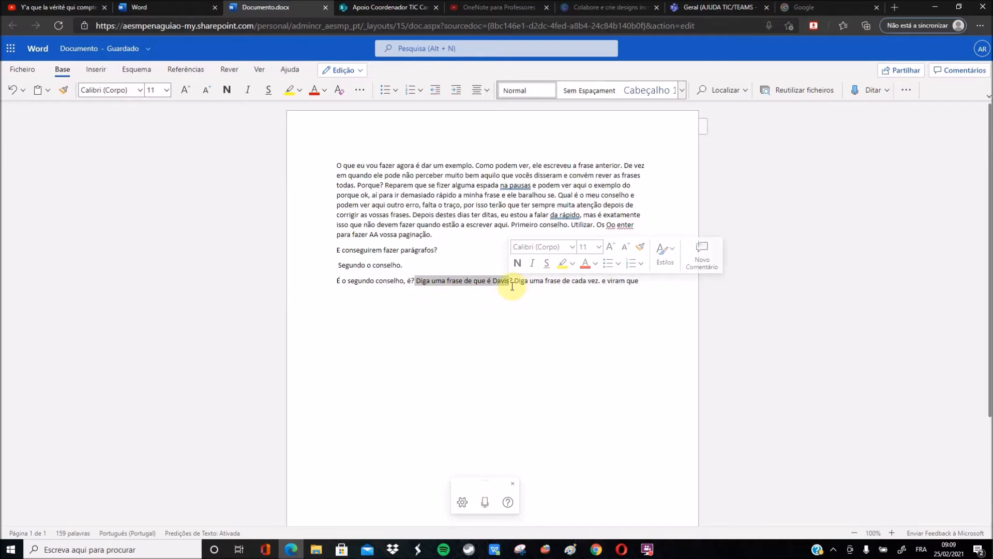
pyautogui.click(515, 281)
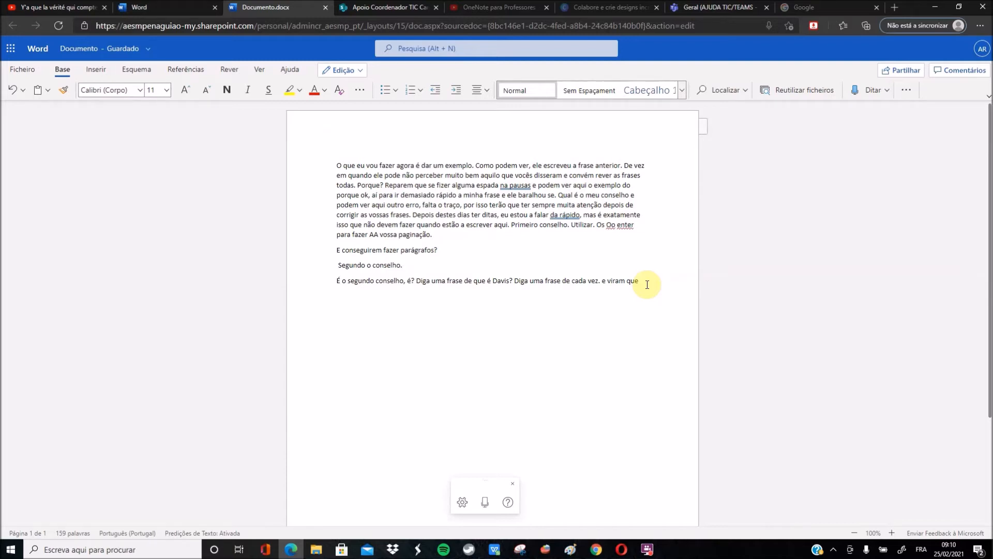
pyautogui.click(417, 279)
pyautogui.moveTo(417, 279); pyautogui.dragTo(334, 282)
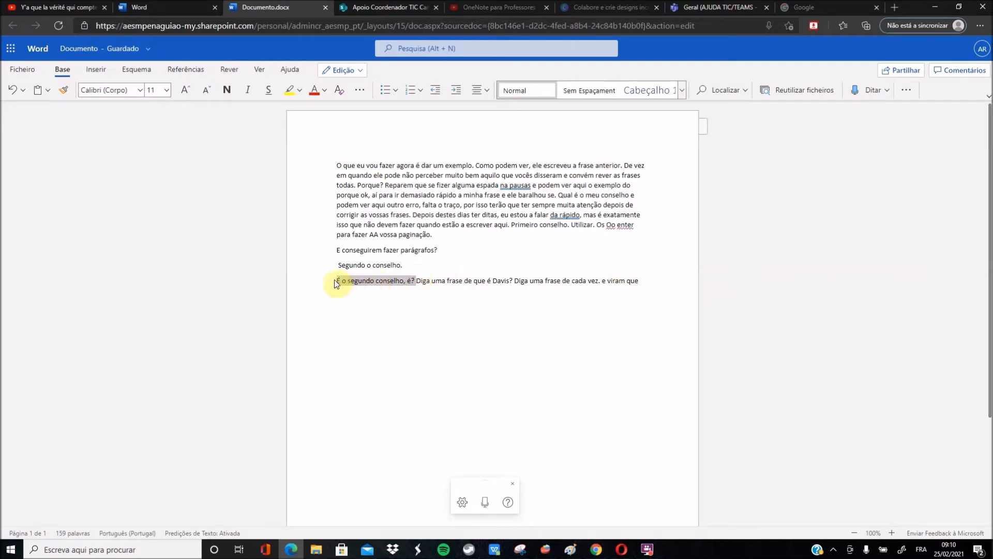
pyautogui.click(359, 291)
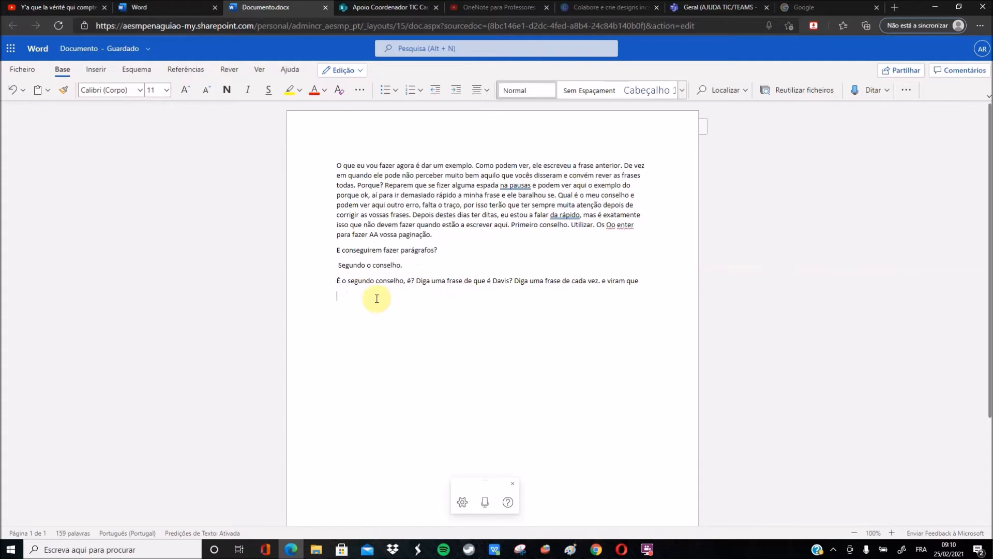
pyautogui.click(335, 295)
pyautogui.click(639, 280)
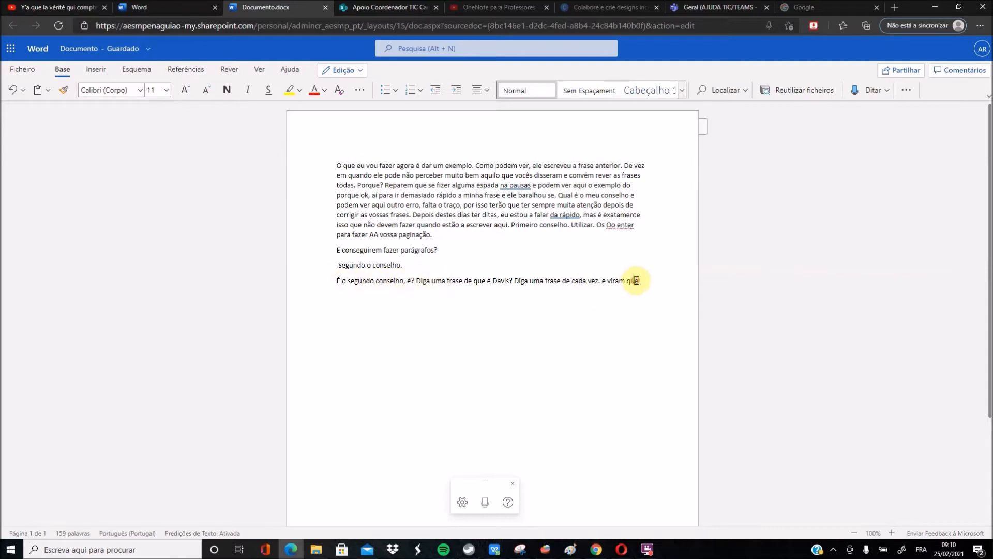
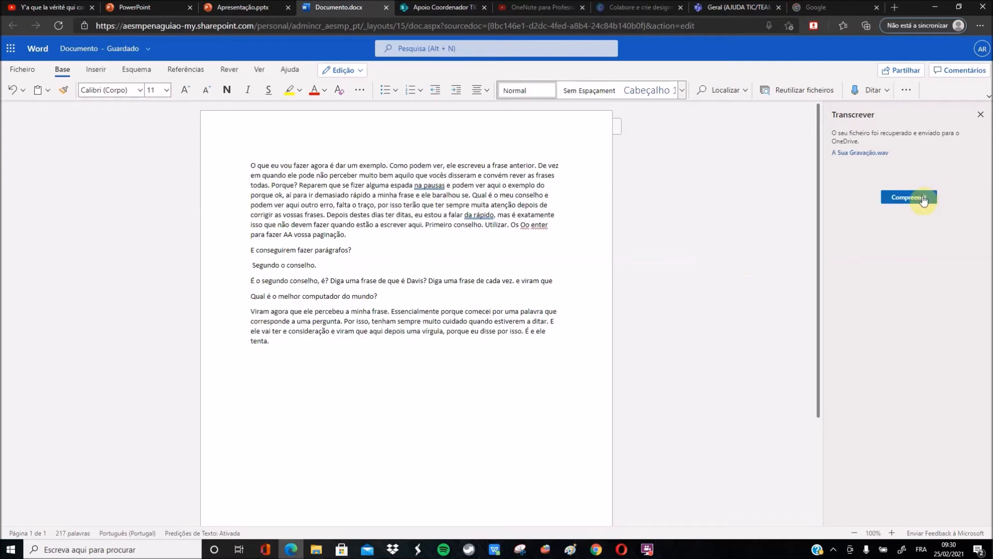
# Reopen Transcribe for a new transcription and delete all the text in the document
pyautogui.click(981, 115)
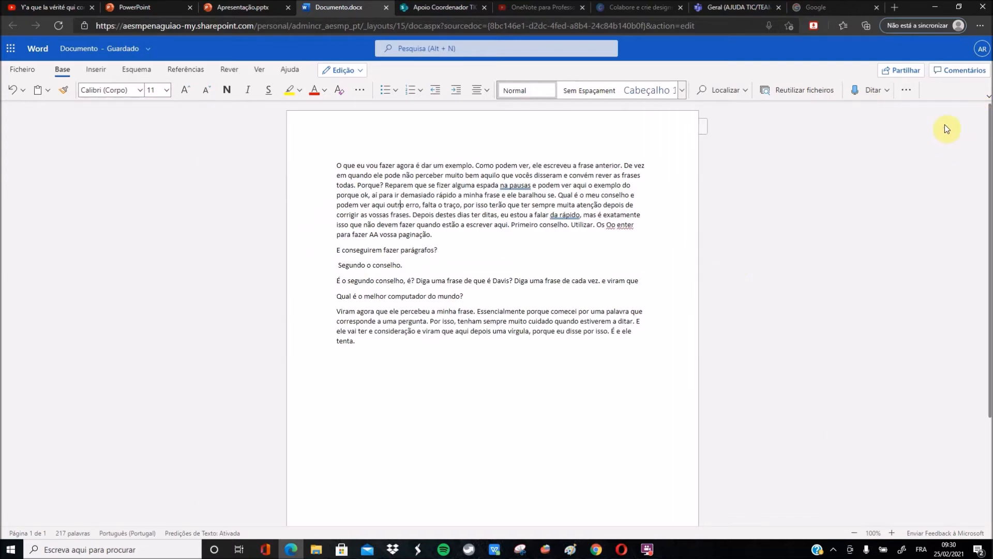
pyautogui.click(888, 89)
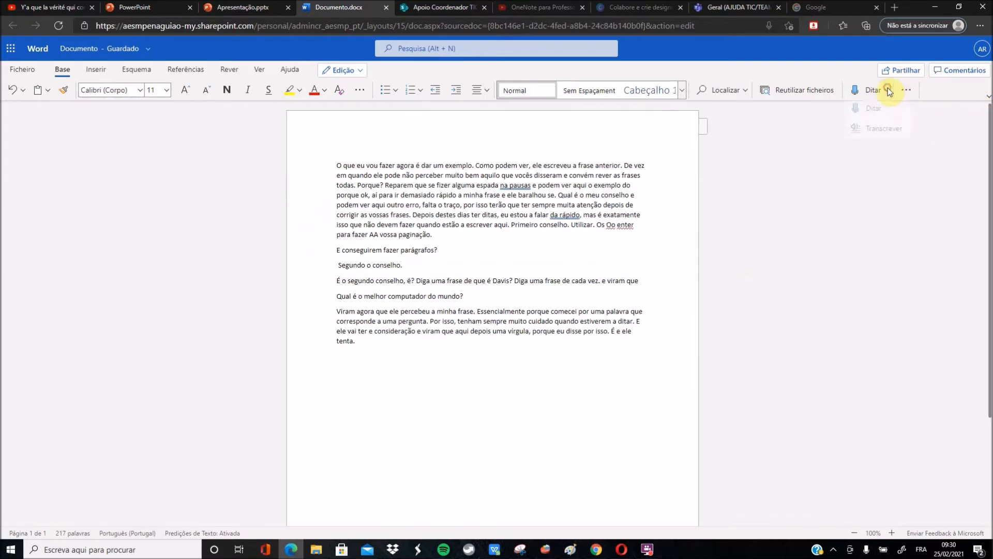
pyautogui.click(876, 128)
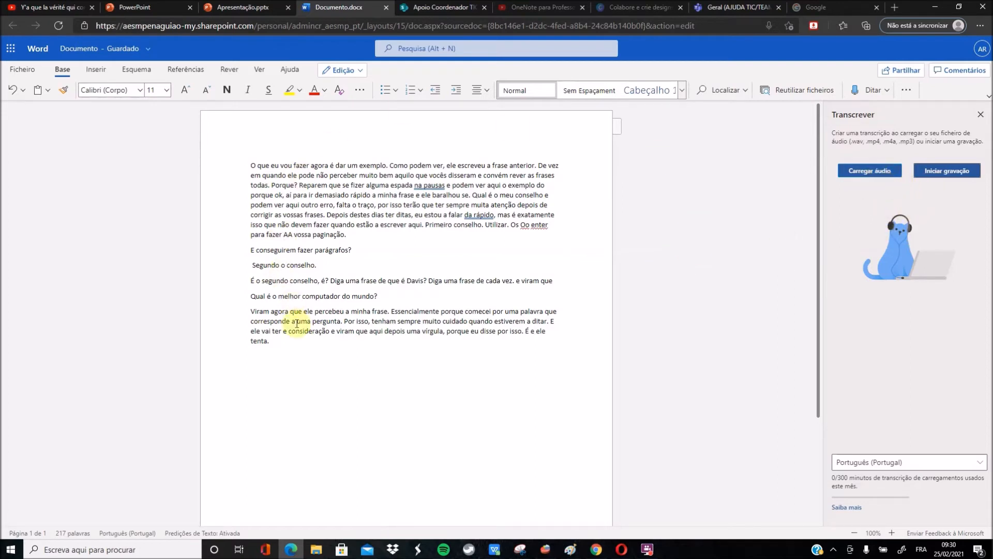
pyautogui.moveTo(312, 348); pyautogui.dragTo(239, 146)
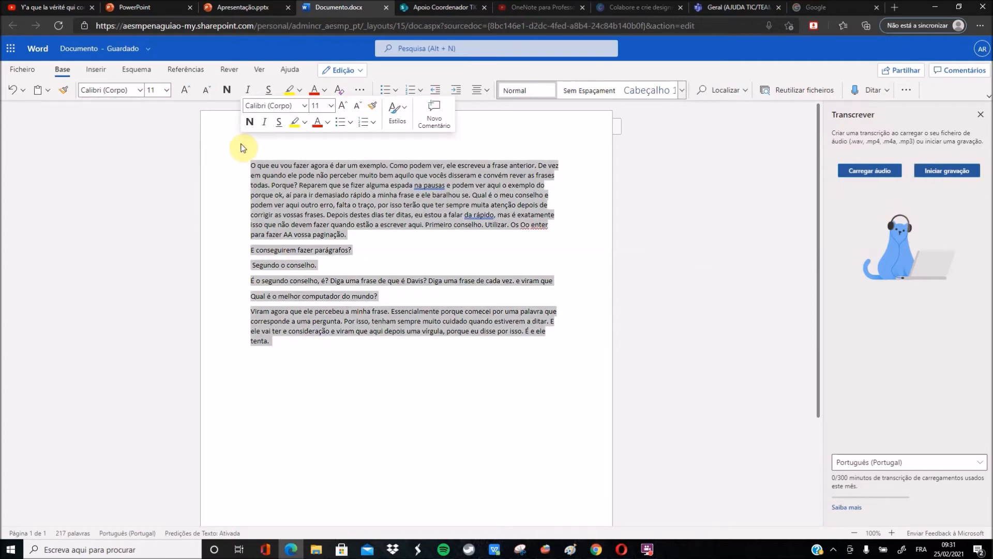
pyautogui.press('BackSpace')
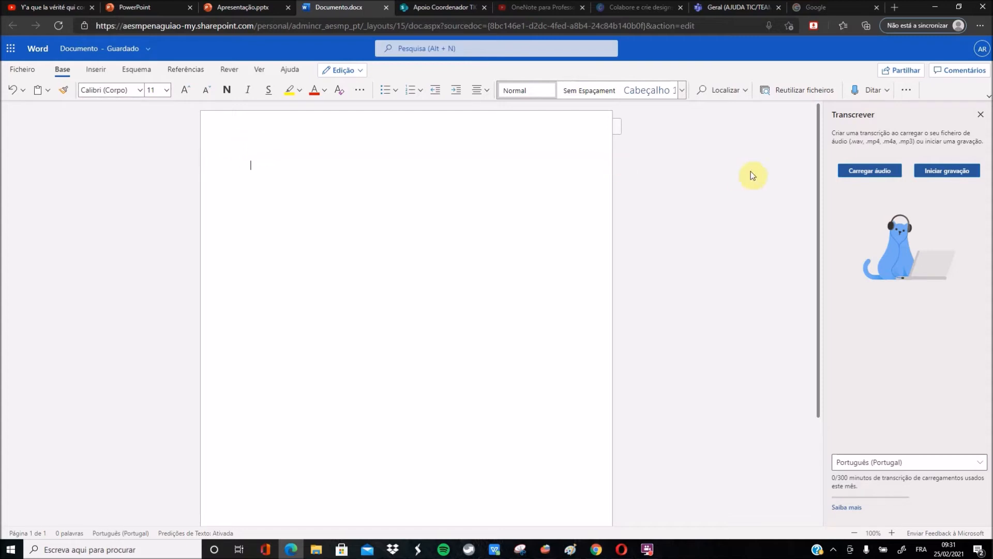
# Record about 36 seconds of speech for transcription, pause it, and save and transcribe the recording
pyautogui.click(933, 174)
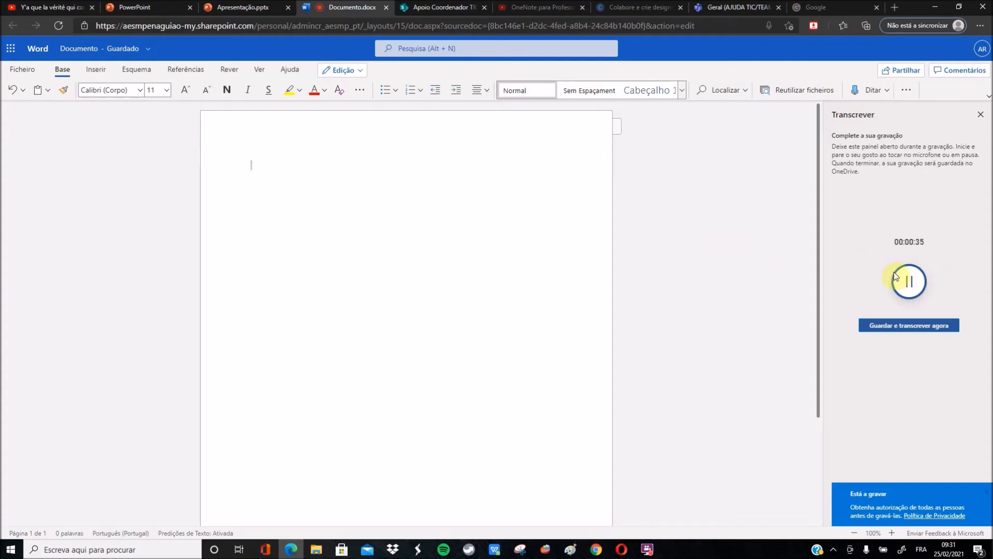
pyautogui.click(911, 284)
pyautogui.click(899, 334)
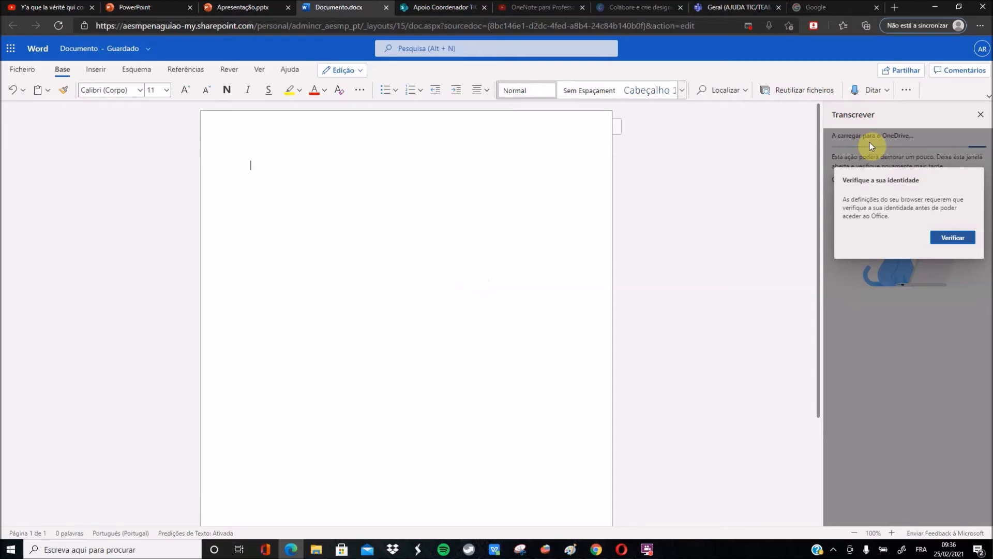
# Always allow pop-ups and redirects from the SharePoint site and verify the account identity for the transcription
pyautogui.click(751, 26)
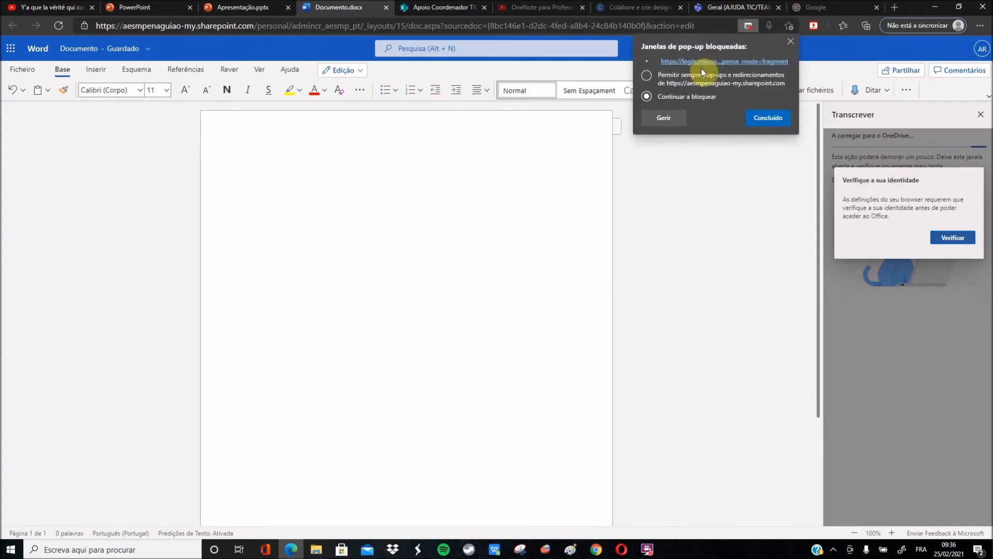
pyautogui.click(649, 74)
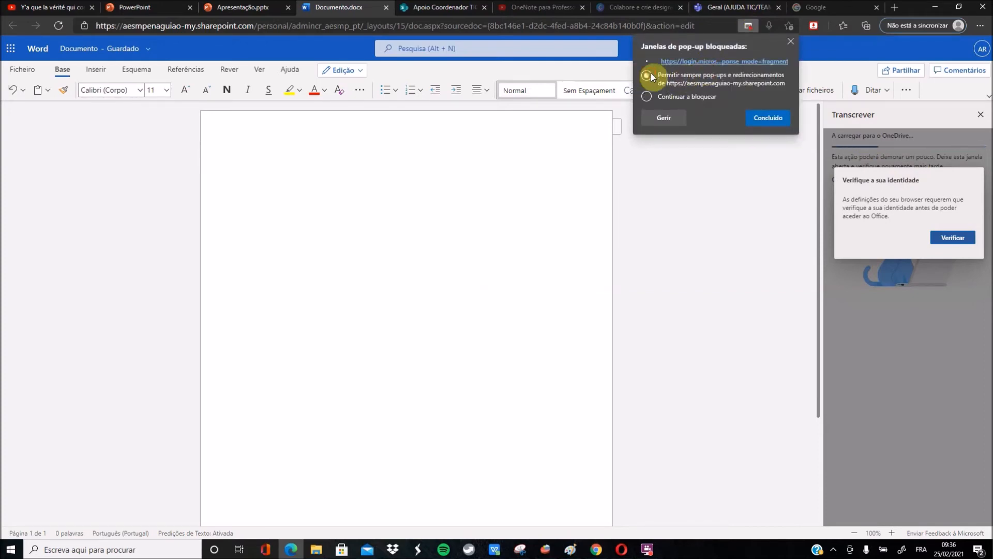
pyautogui.click(755, 119)
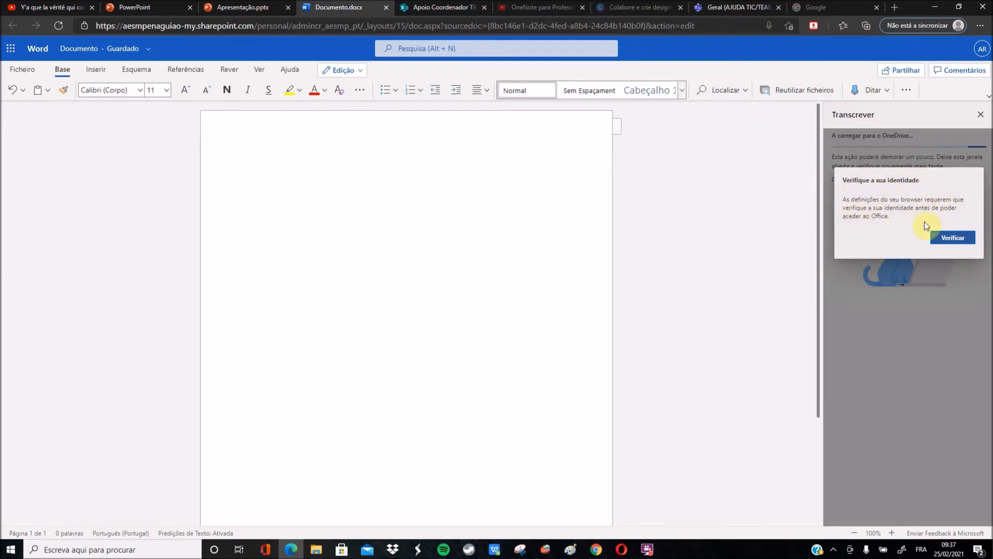
pyautogui.click(954, 240)
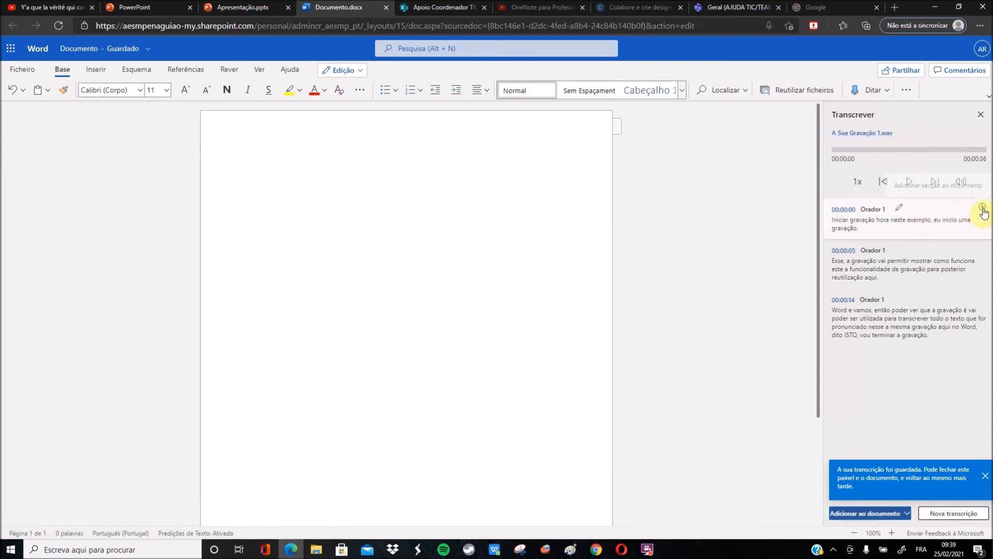
# Add the transcript sections at 00:00:00, 00:00:05 and 00:00:14 to the document one by one
pyautogui.click(982, 208)
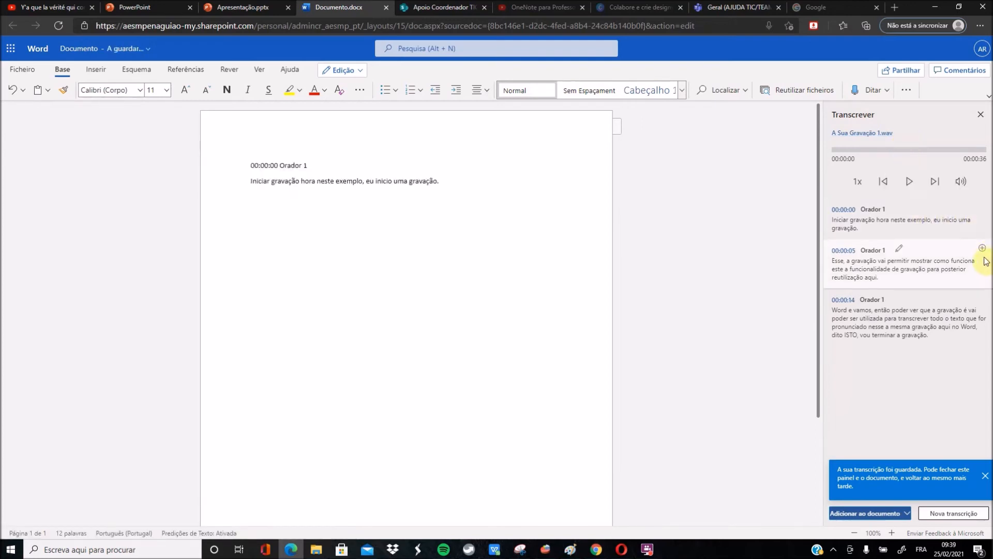
pyautogui.click(982, 249)
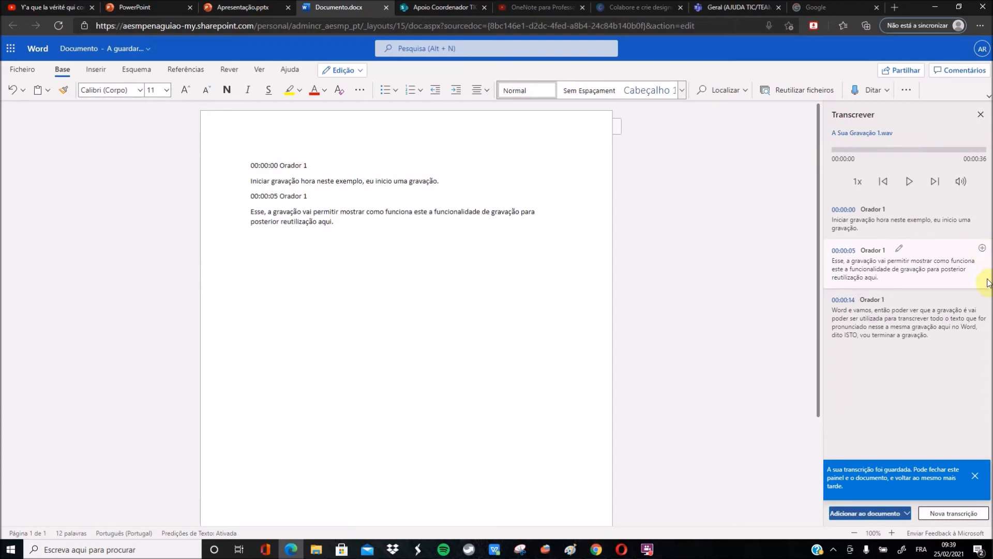
pyautogui.click(983, 298)
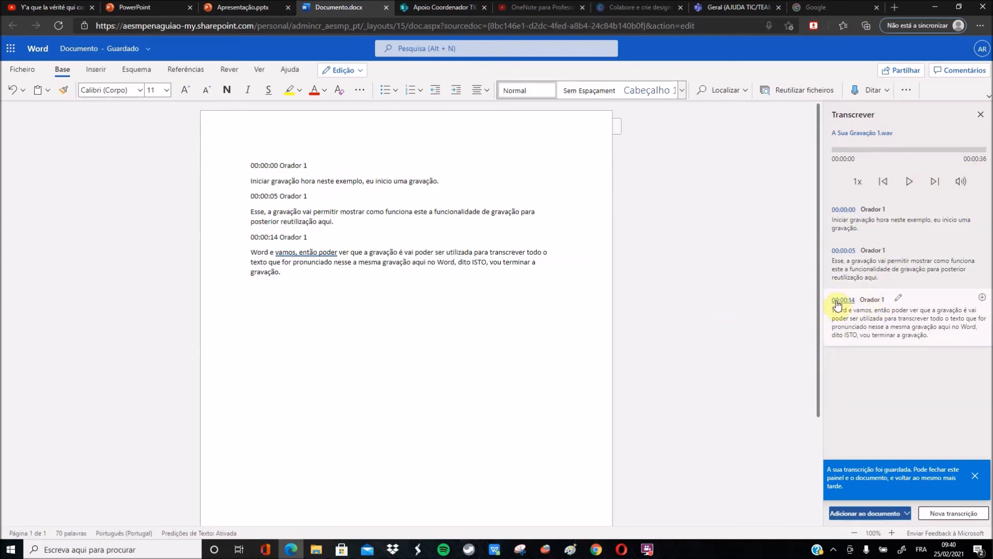
# Play the recording from the Transcribe pane, select its first two transcript sections, and pause the playback
pyautogui.click(910, 182)
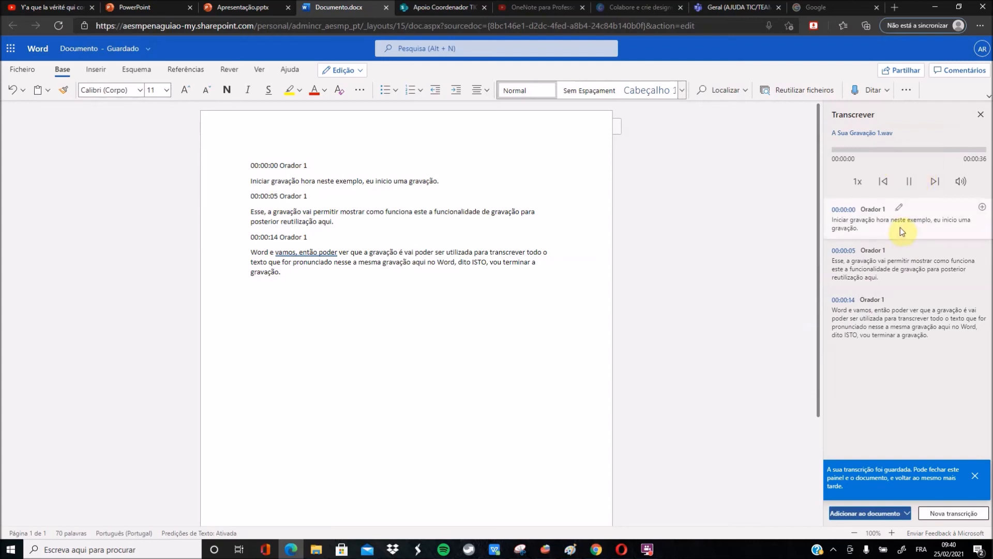
pyautogui.click(886, 215)
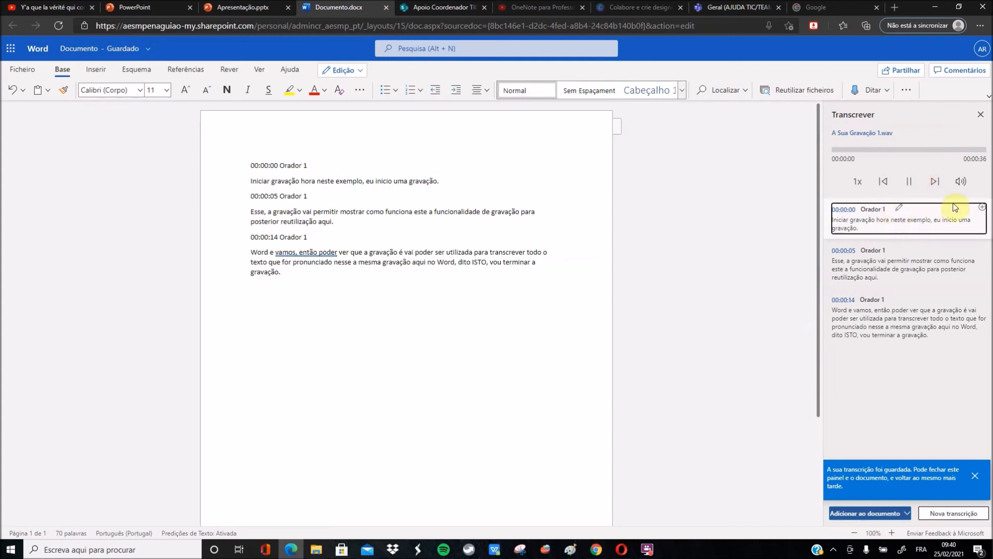
pyautogui.click(887, 259)
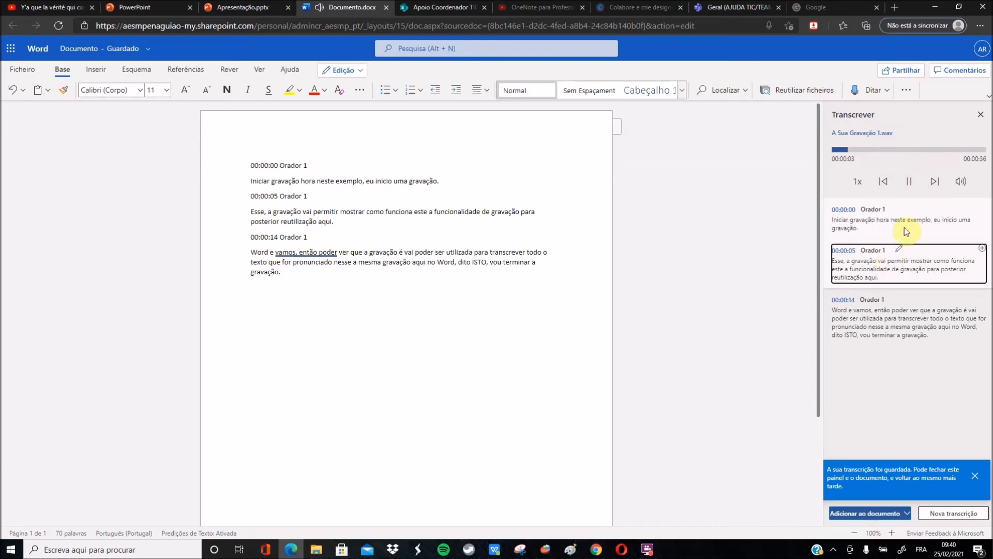
pyautogui.click(910, 182)
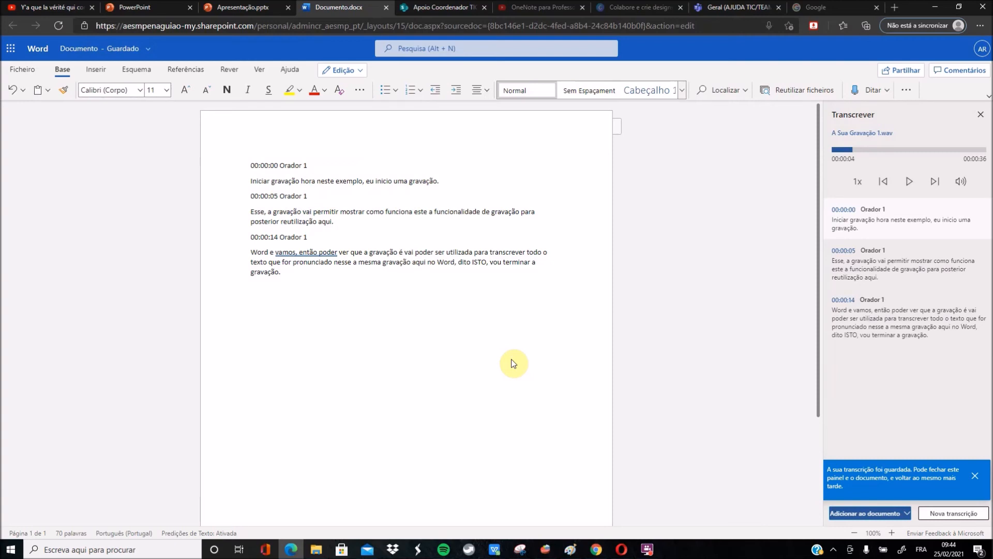
# Switch to OneDrive, open the Ficheiros Transcritos folder, and open A Sua Gravação 1.wav before returning to the folder
pyautogui.click(143, 10)
pyautogui.click(11, 241)
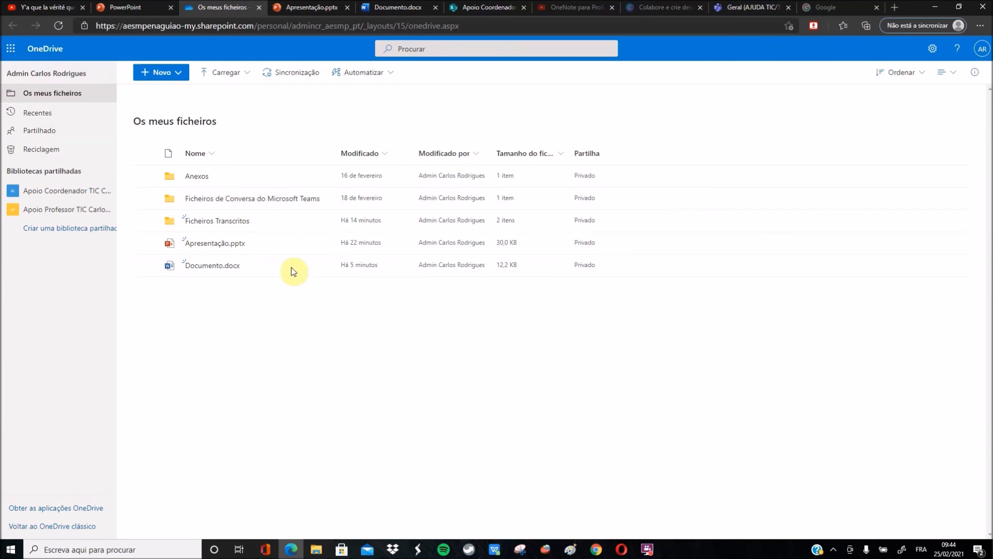
pyautogui.click(202, 227)
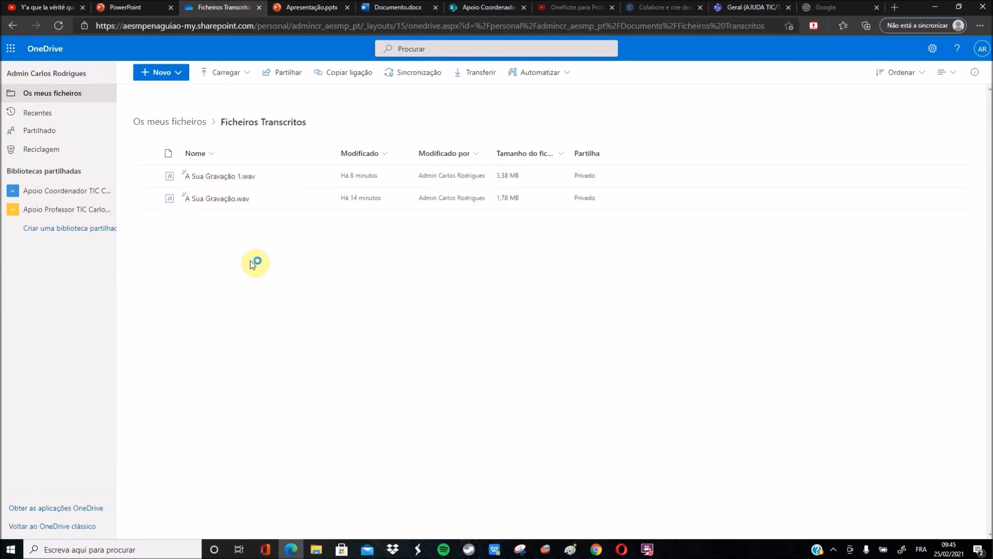
pyautogui.click(228, 181)
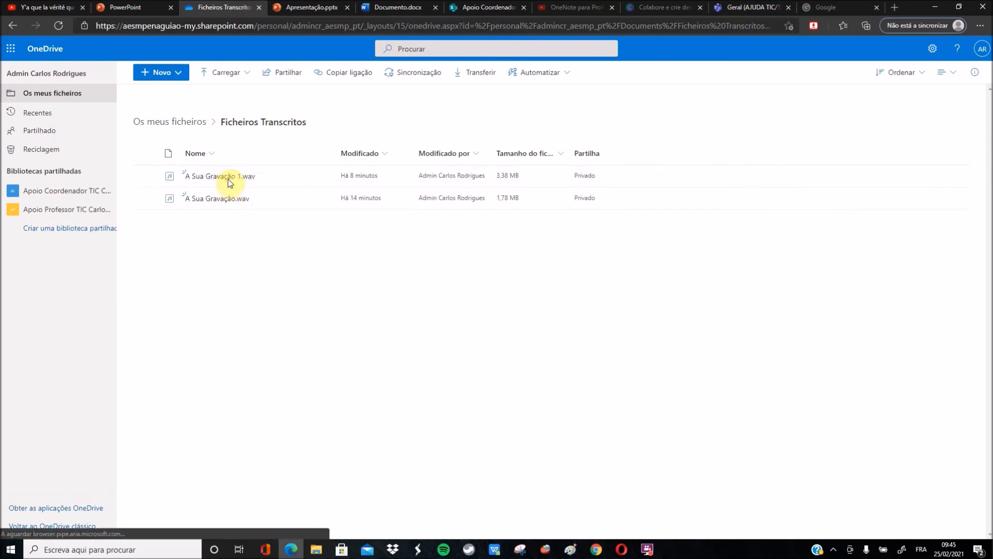
pyautogui.click(14, 29)
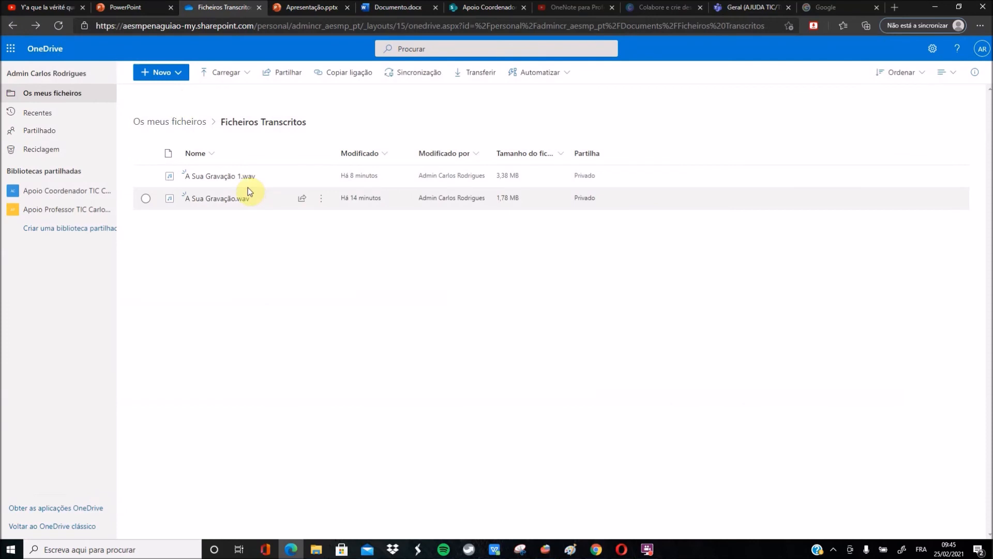
# Rename A Sua Gravação 1.wav to "Gravação exemplo para os colegas"
pyautogui.click(322, 181)
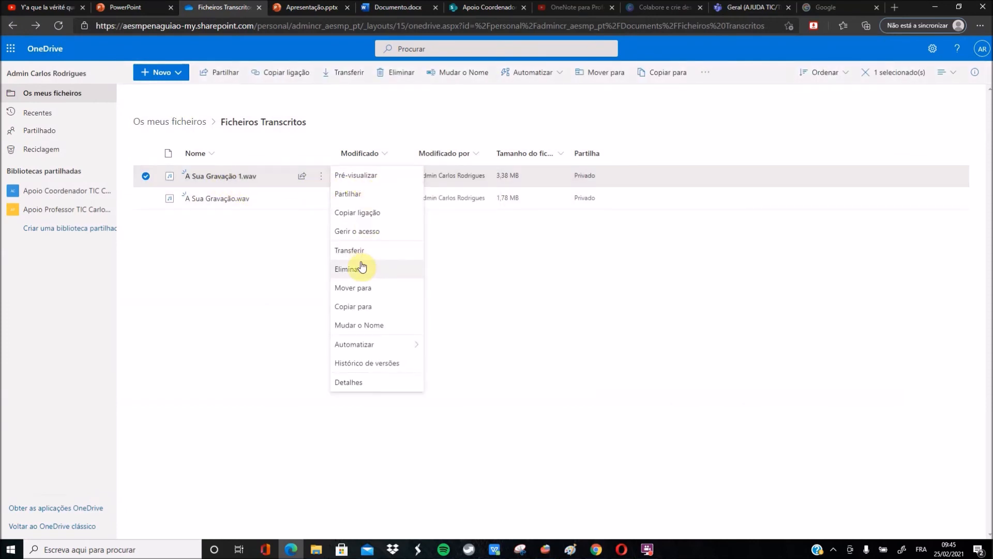
pyautogui.click(367, 324)
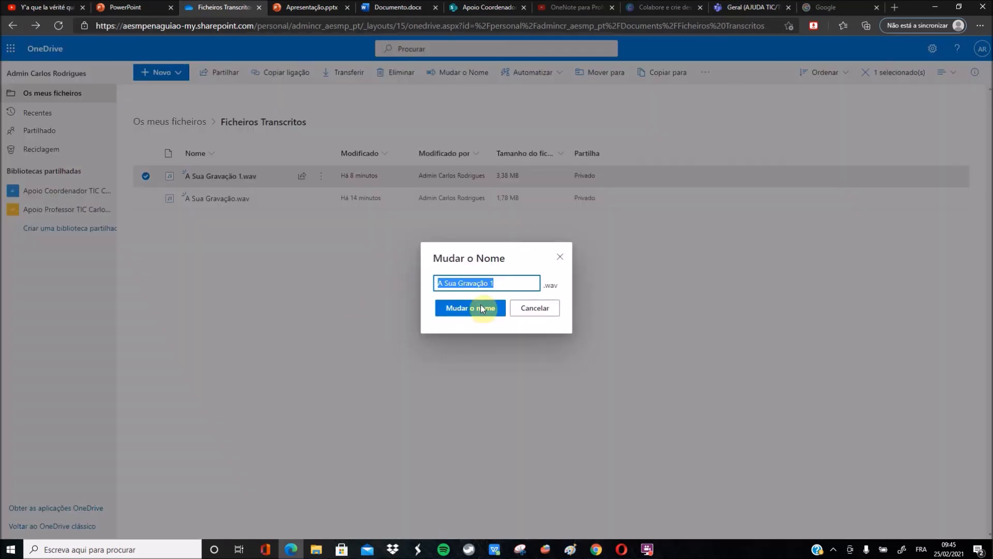
pyautogui.write('G')
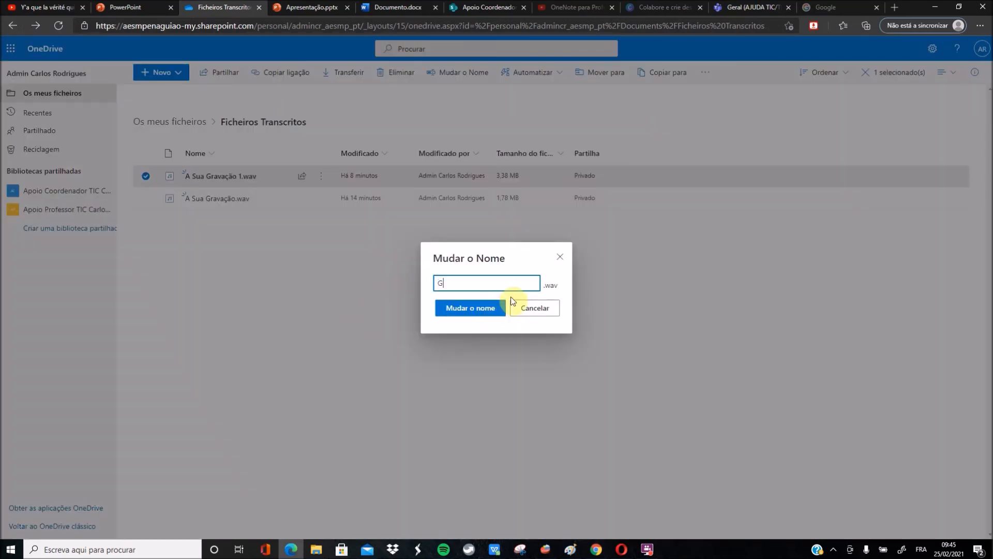
pyautogui.write('ravação exemplo para os colegas')
pyautogui.click(483, 311)
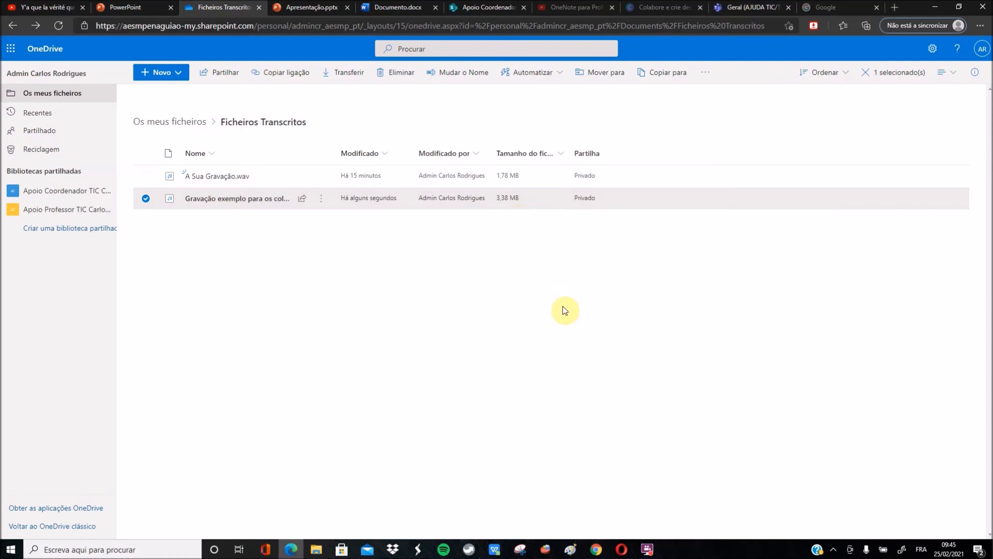
# Switch back to Documento.docx in Word and close and reopen Transcribe to reload the renamed recording
pyautogui.click(398, 8)
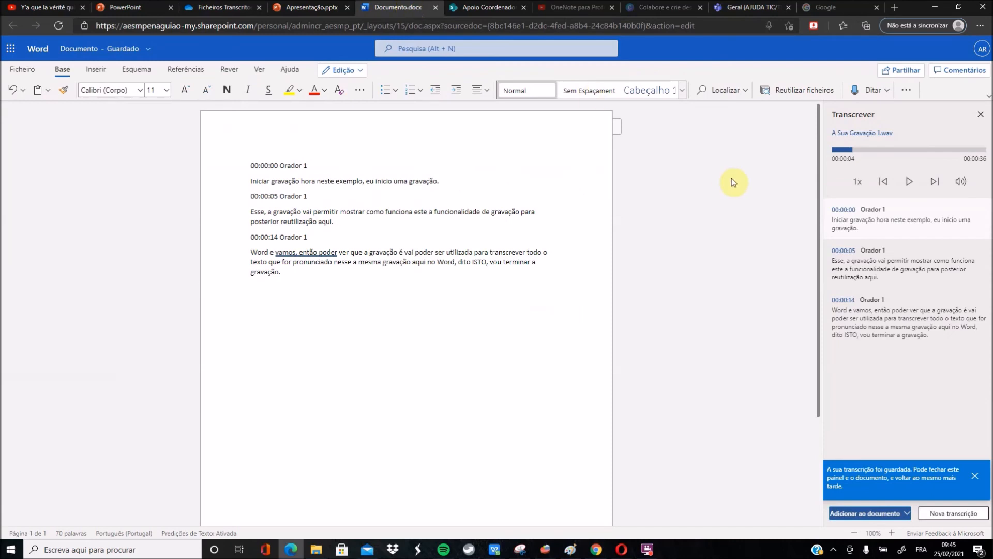
pyautogui.click(981, 114)
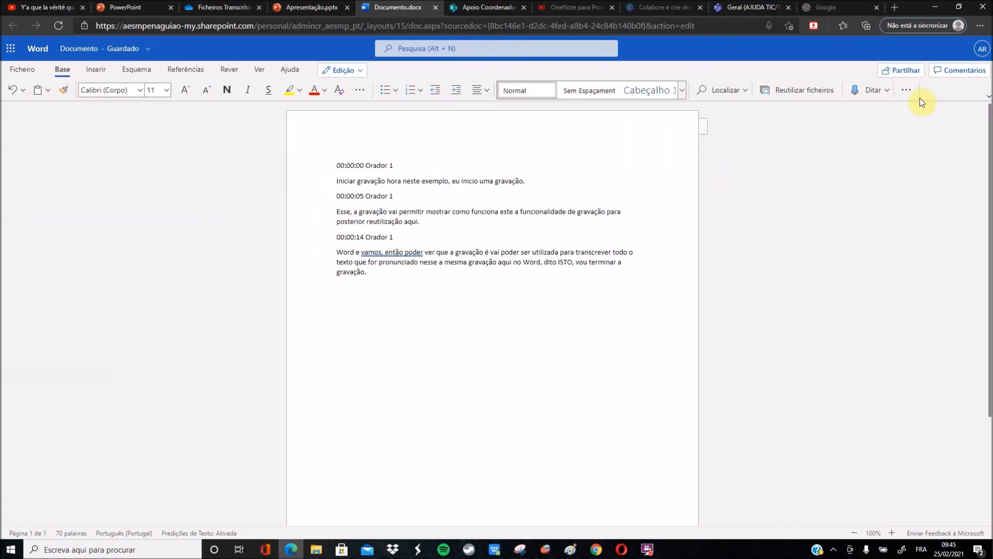
pyautogui.click(889, 93)
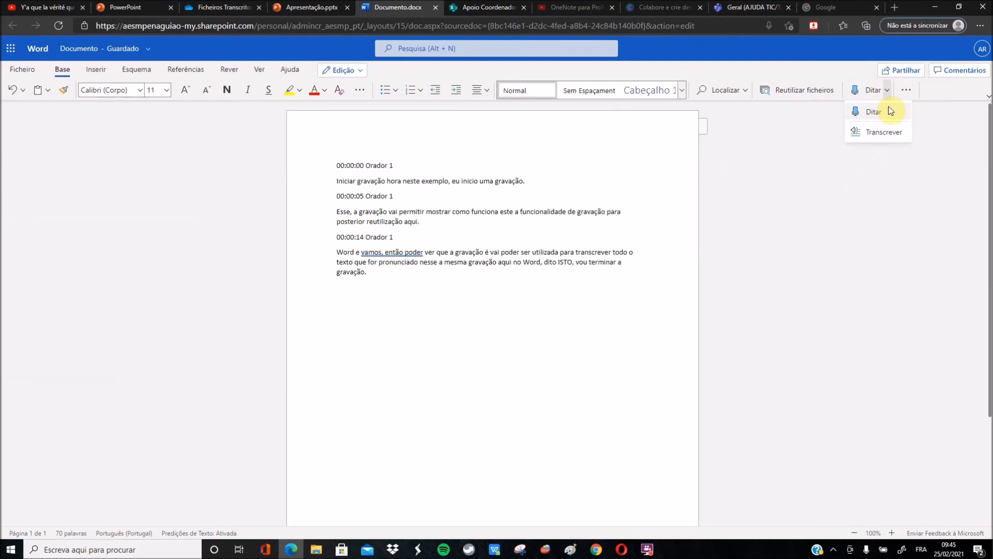
pyautogui.click(883, 131)
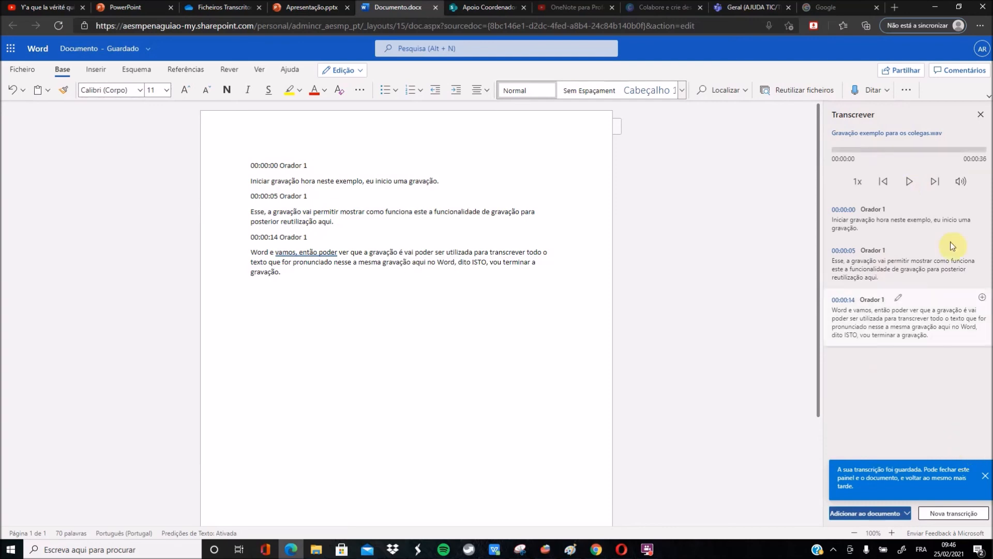
# Close Transcribe and bring the saved transcription back once more, dismissing the saved-transcription notification
pyautogui.click(980, 115)
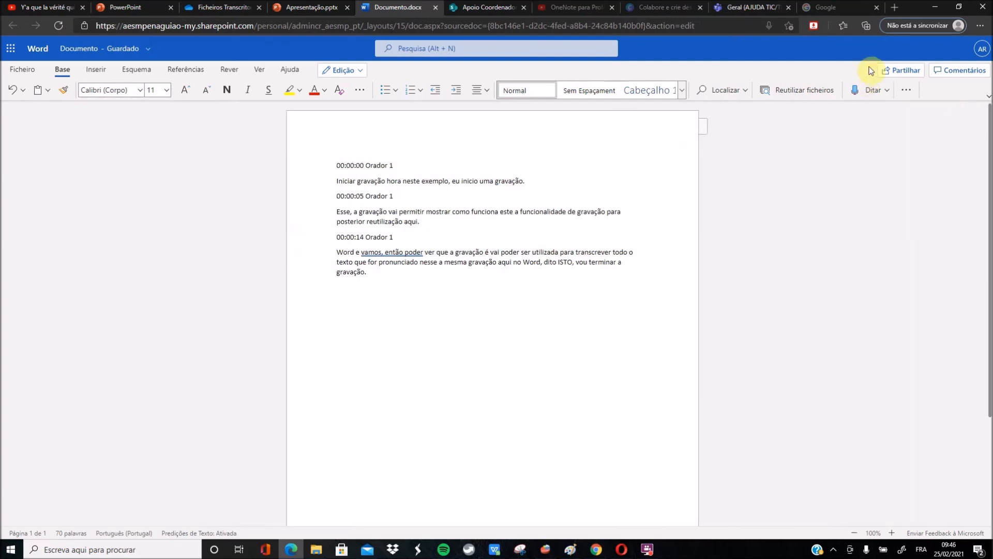
pyautogui.click(887, 90)
pyautogui.click(878, 127)
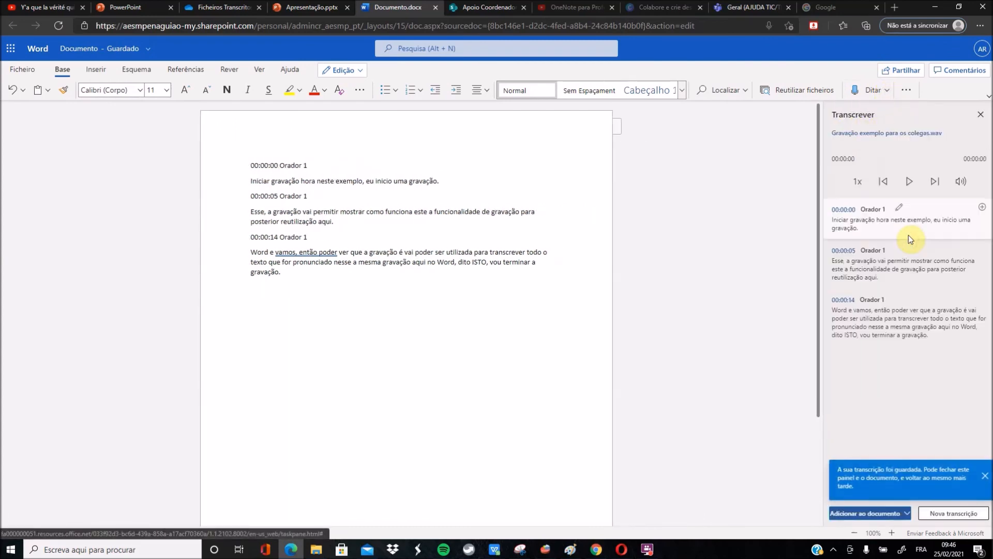
pyautogui.click(984, 476)
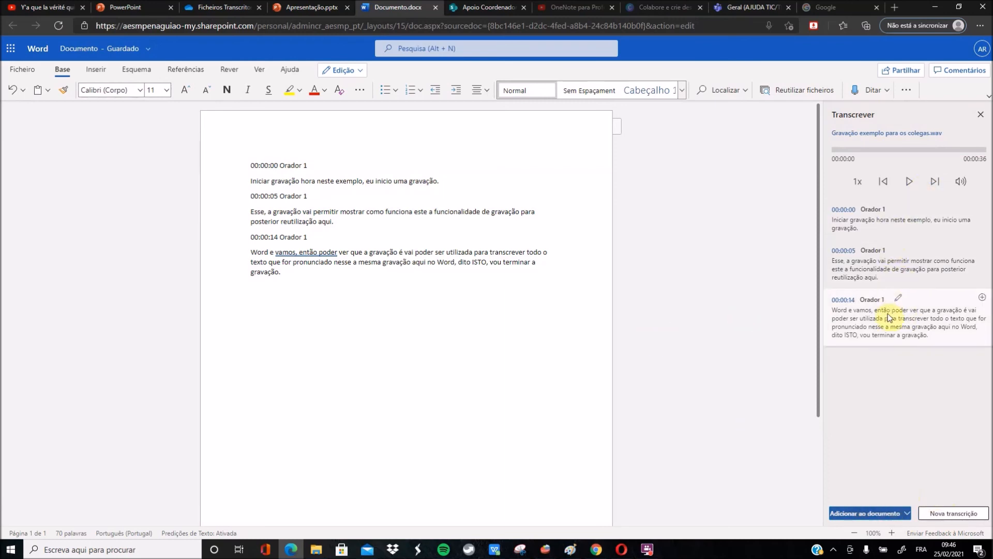
# Start a new transcription in place of the current one and upload Video exemplo para os alunos.mp4 for transcribing
pyautogui.click(939, 514)
pyautogui.click(905, 279)
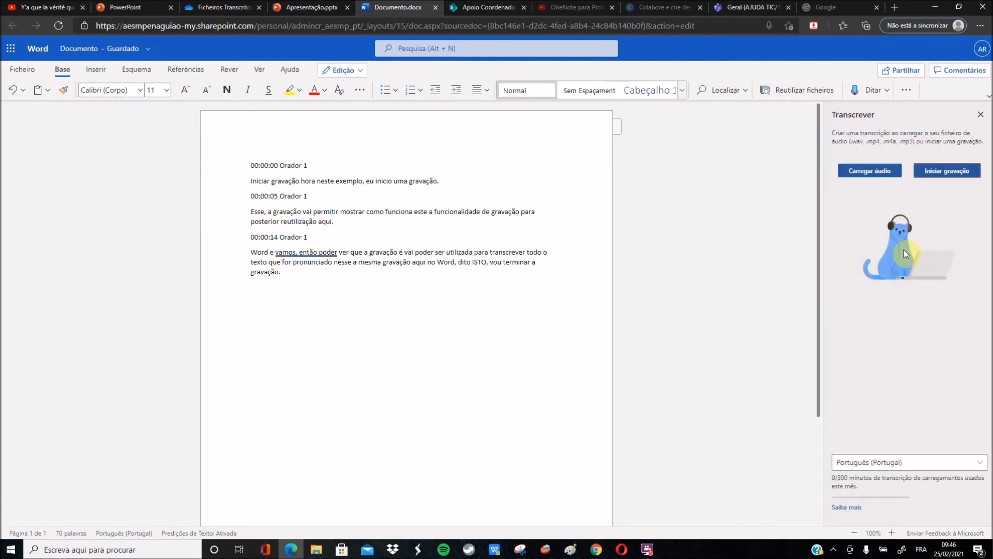
pyautogui.click(878, 175)
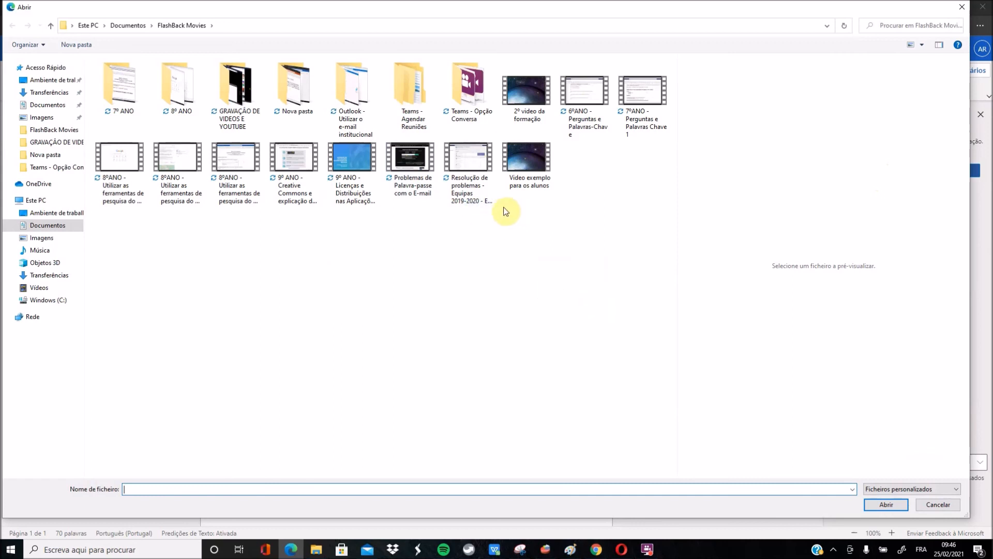
pyautogui.doubleClick(526, 157)
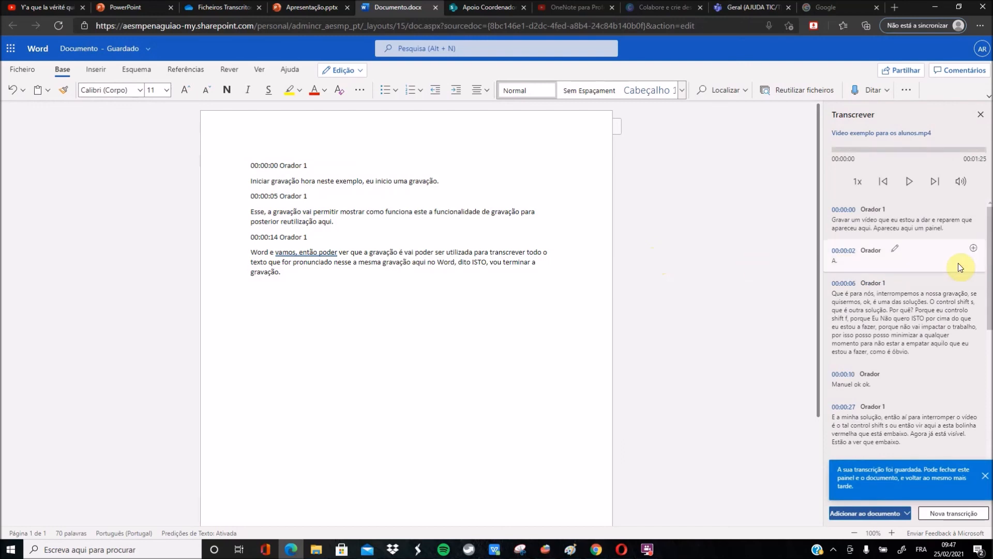
# Add the video transcript section at 00:00:06 to the document and delete its timestamp and speaker line
pyautogui.moveTo(989, 269); pyautogui.dragTo(989, 223)
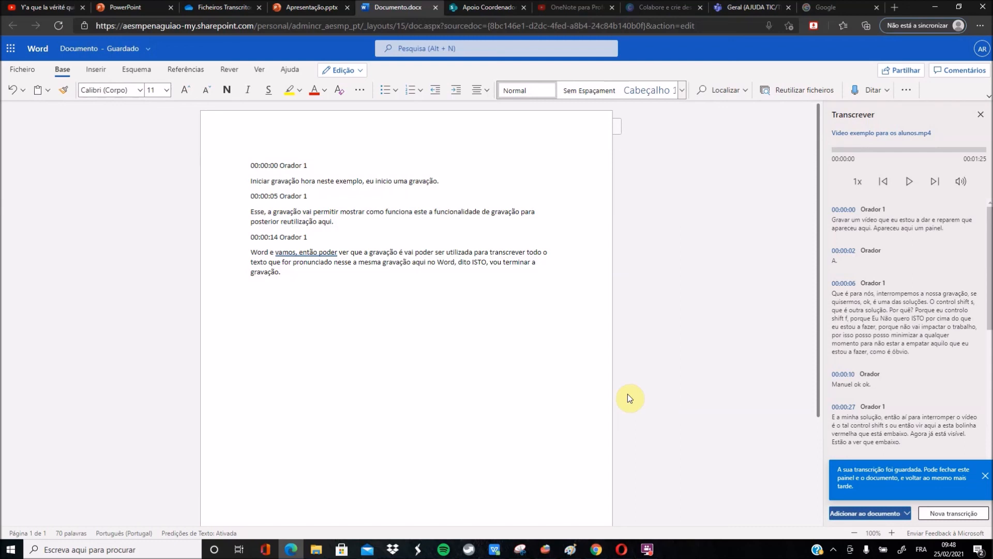
pyautogui.moveTo(875, 318)
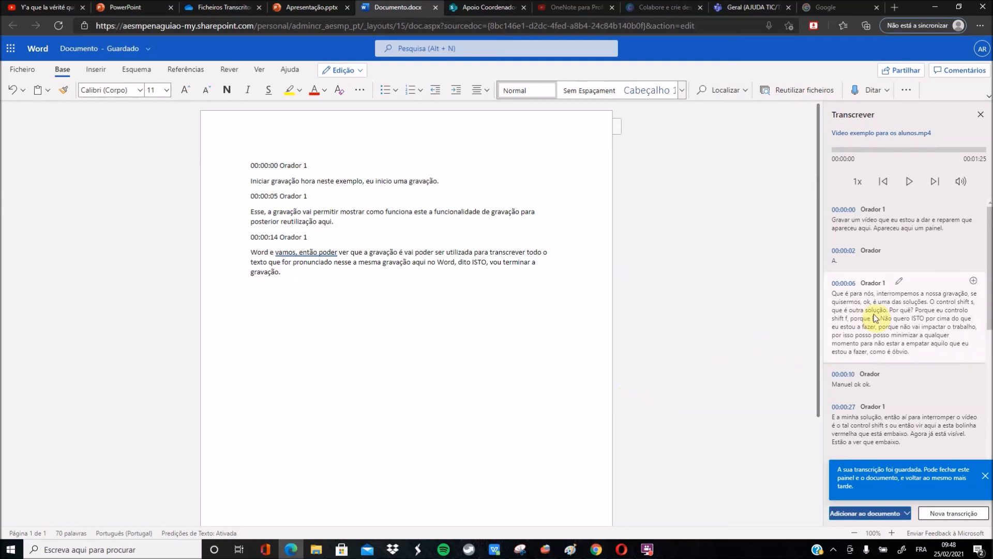
pyautogui.doubleClick(855, 318)
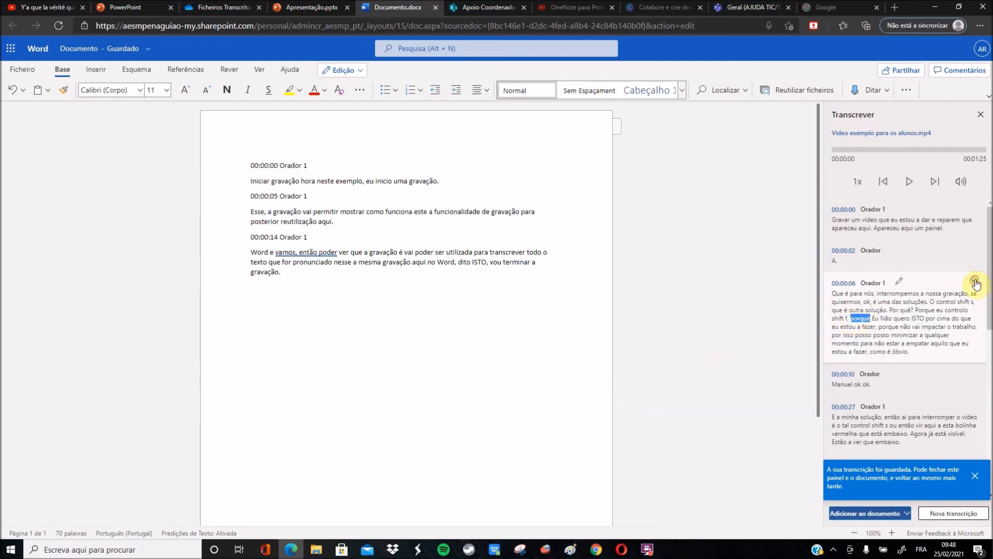
pyautogui.click(975, 282)
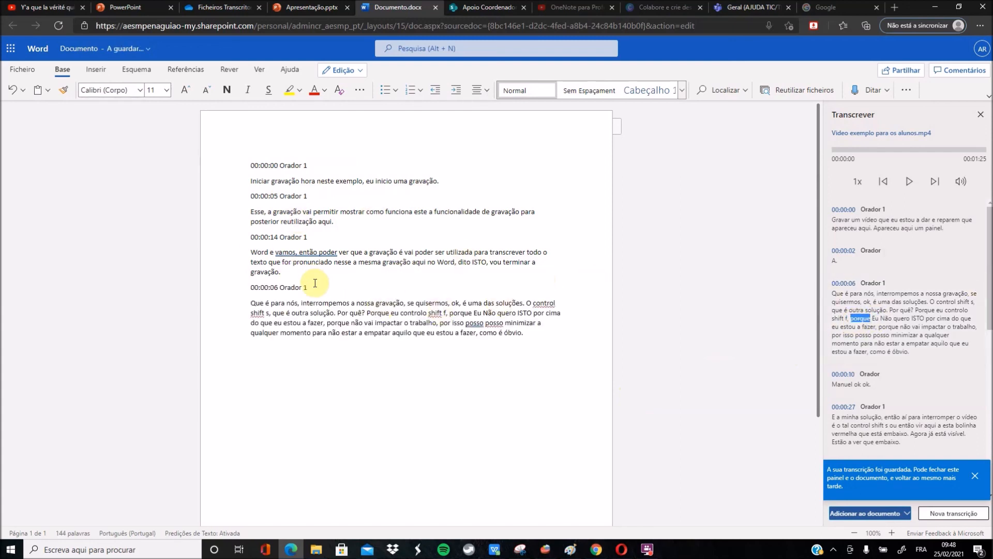
pyautogui.click(239, 290)
pyautogui.press('Delete')
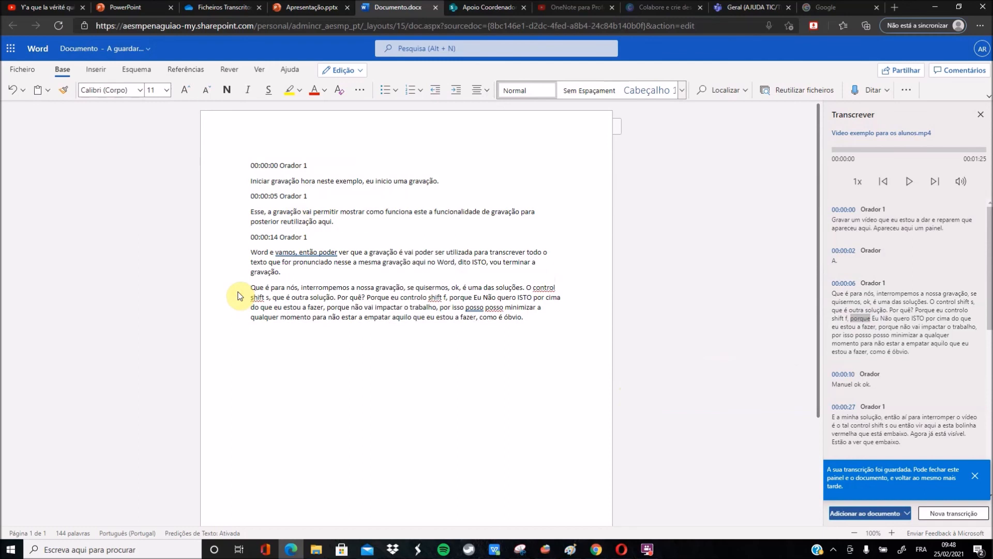